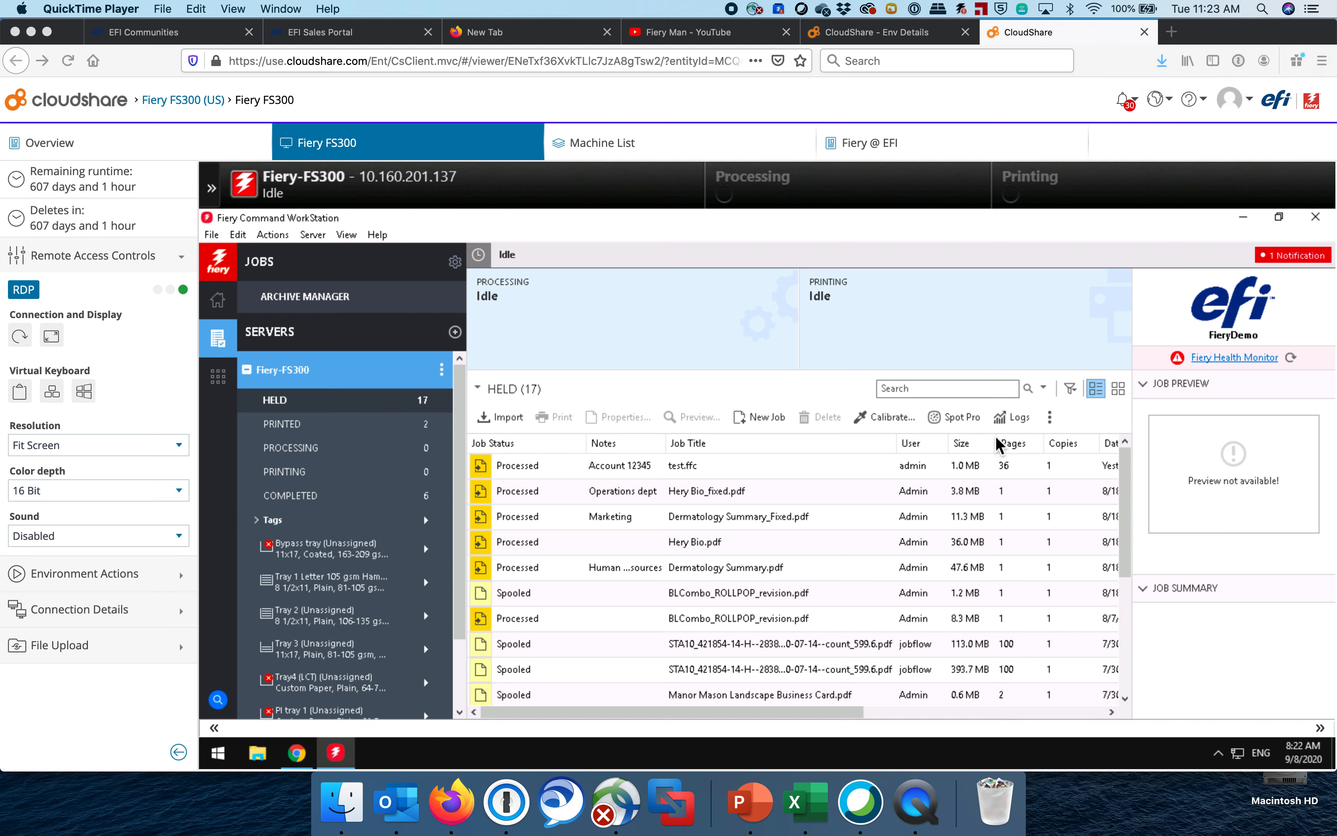
# - Open the Fiery server's job log and look at the options for adding, deleting or moving the Date/Time column
pyautogui.click(1021, 418)
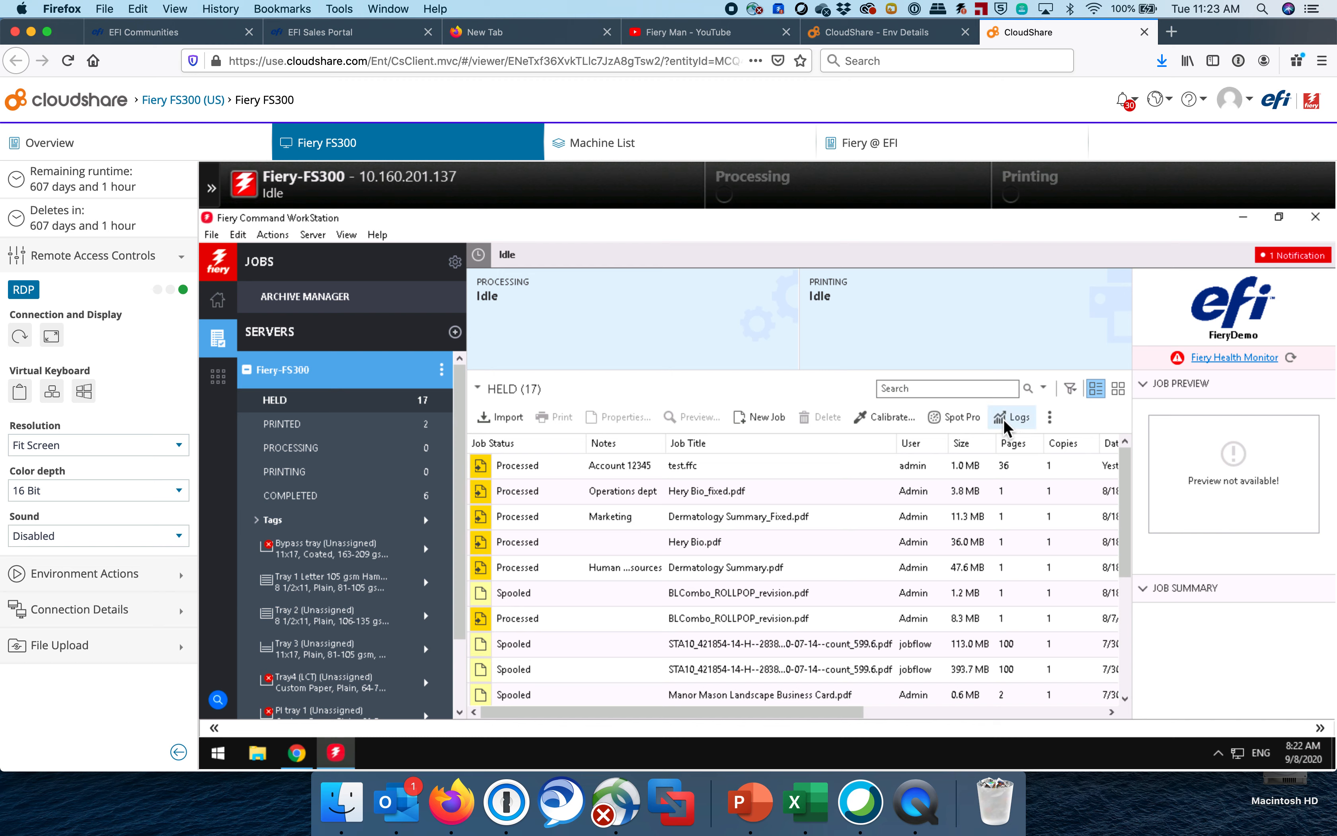
pyautogui.click(1003, 417)
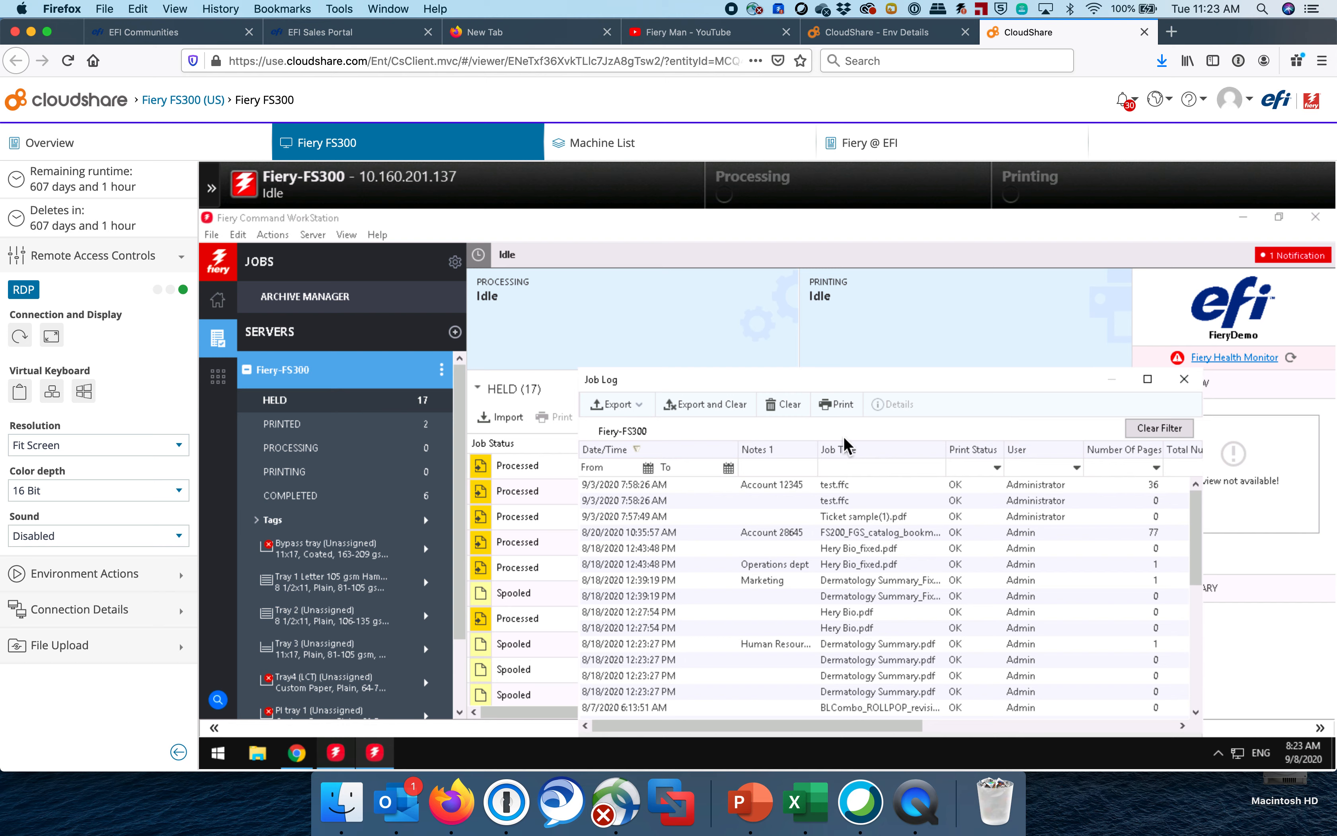
pyautogui.rightClick(707, 451)
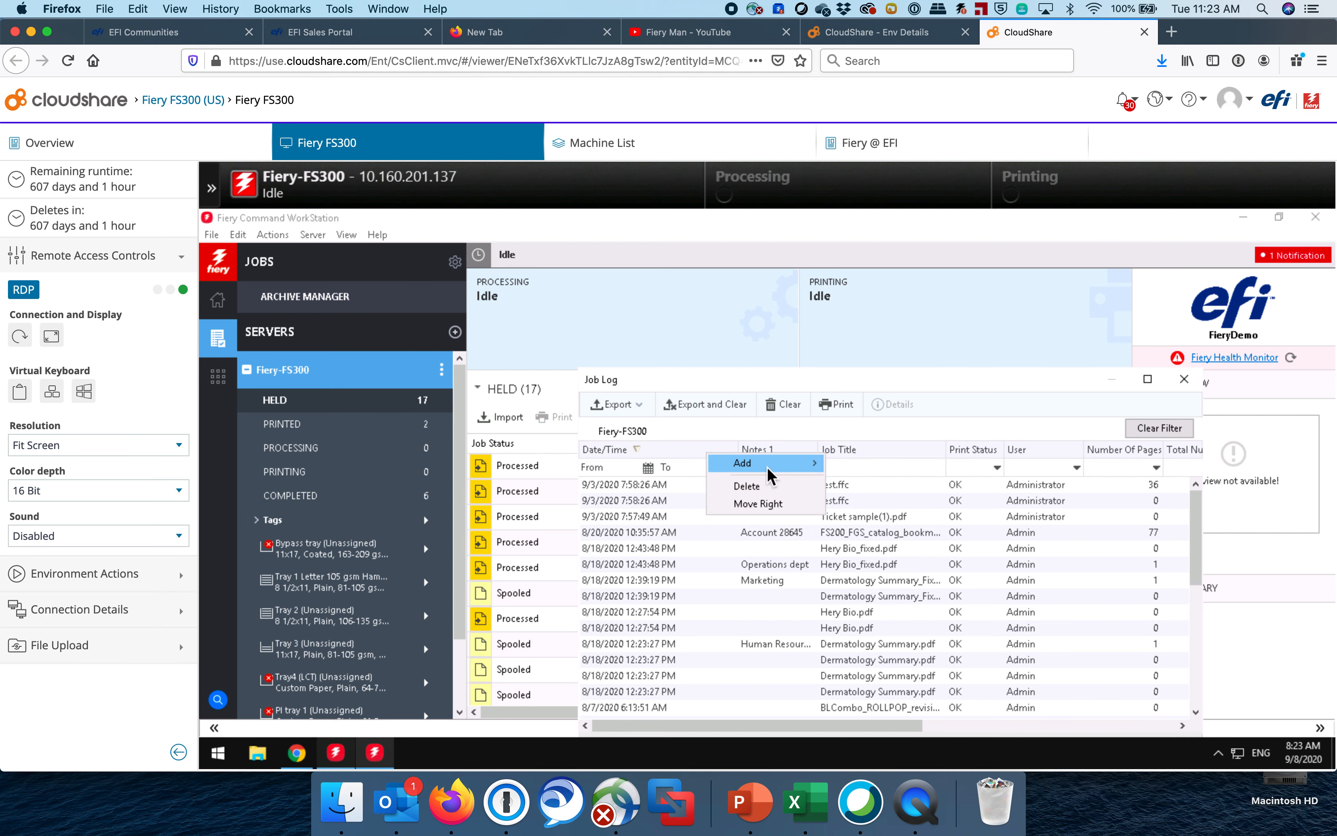
pyautogui.moveTo(770, 476)
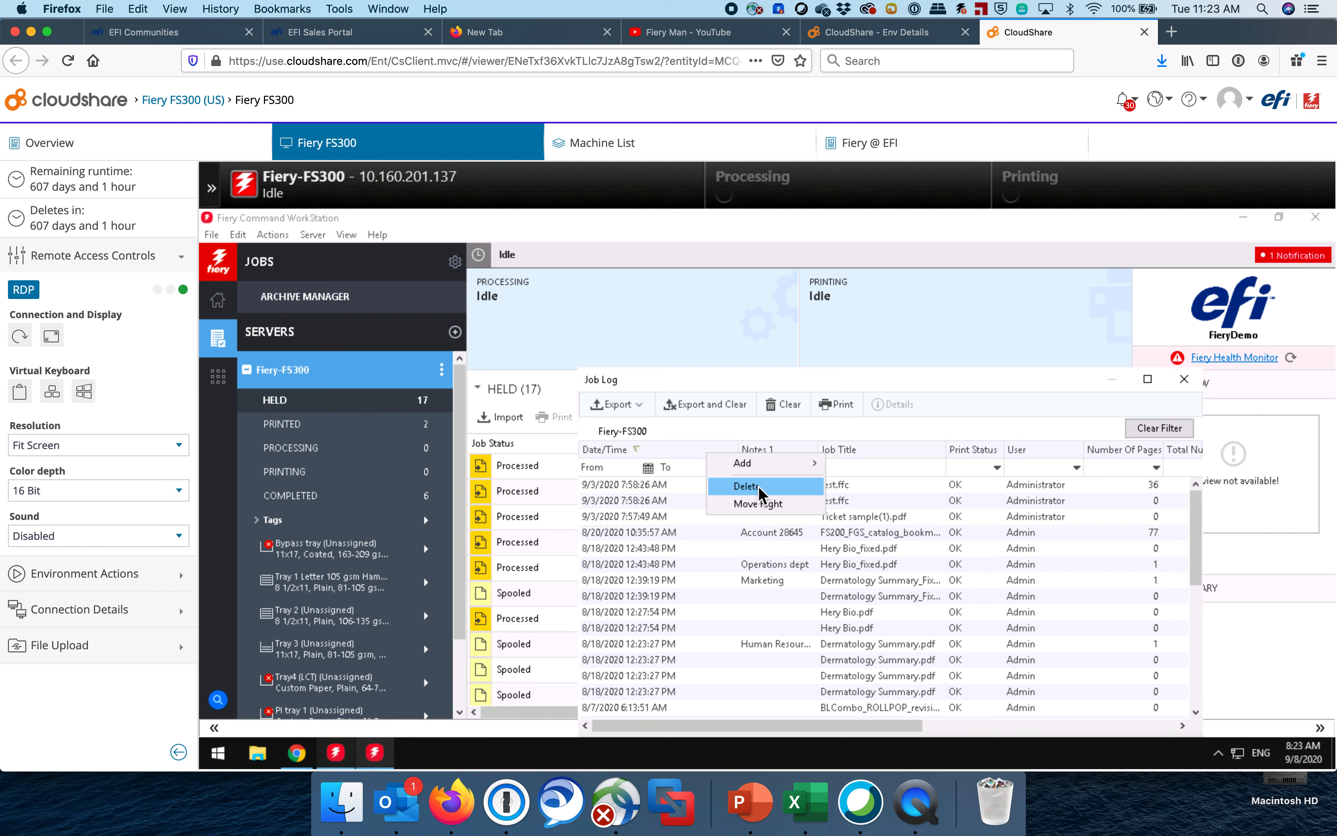
pyautogui.click(816, 429)
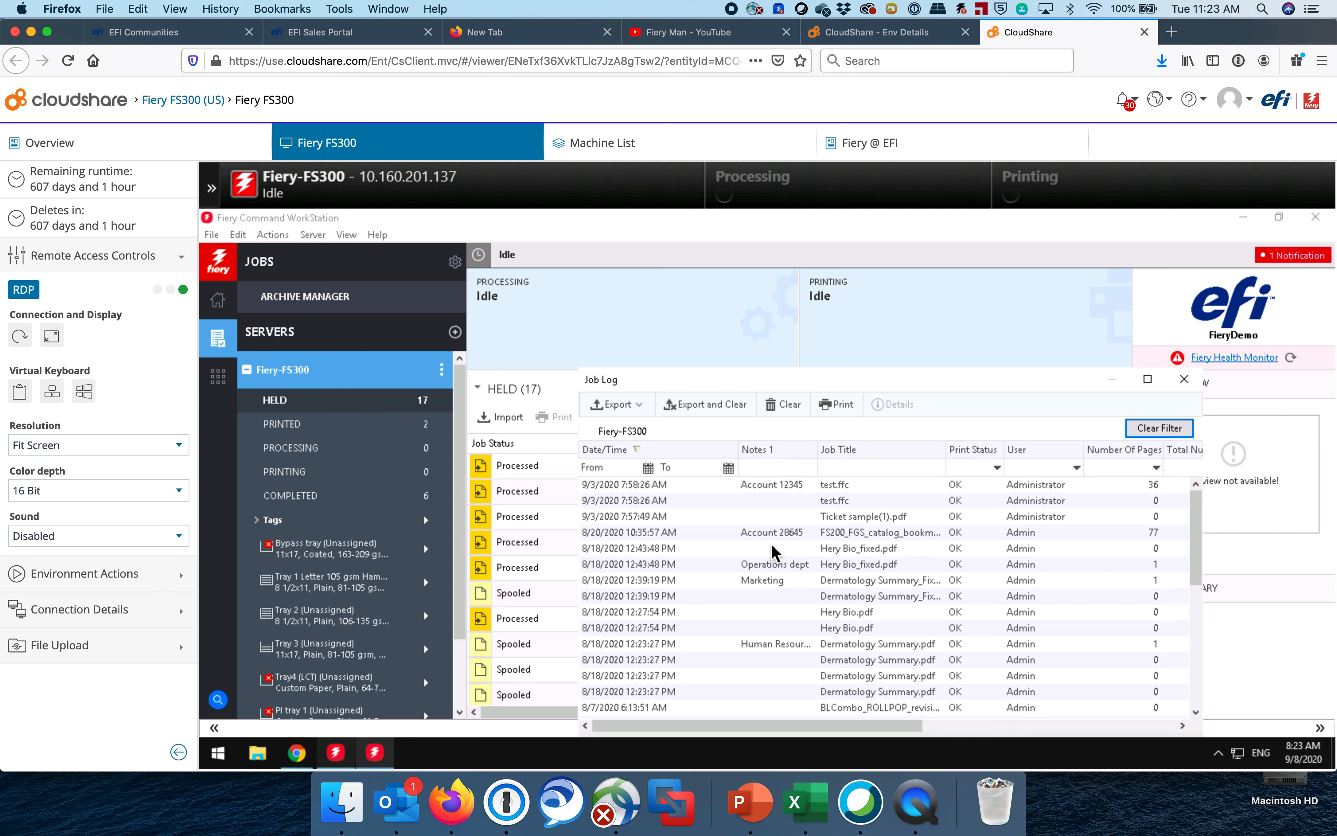
# - Check which columns can be added beside Notes 1, and sort the log by Notes 1 before closing it
pyautogui.rightClick(784, 451)
pyautogui.moveTo(830, 459)
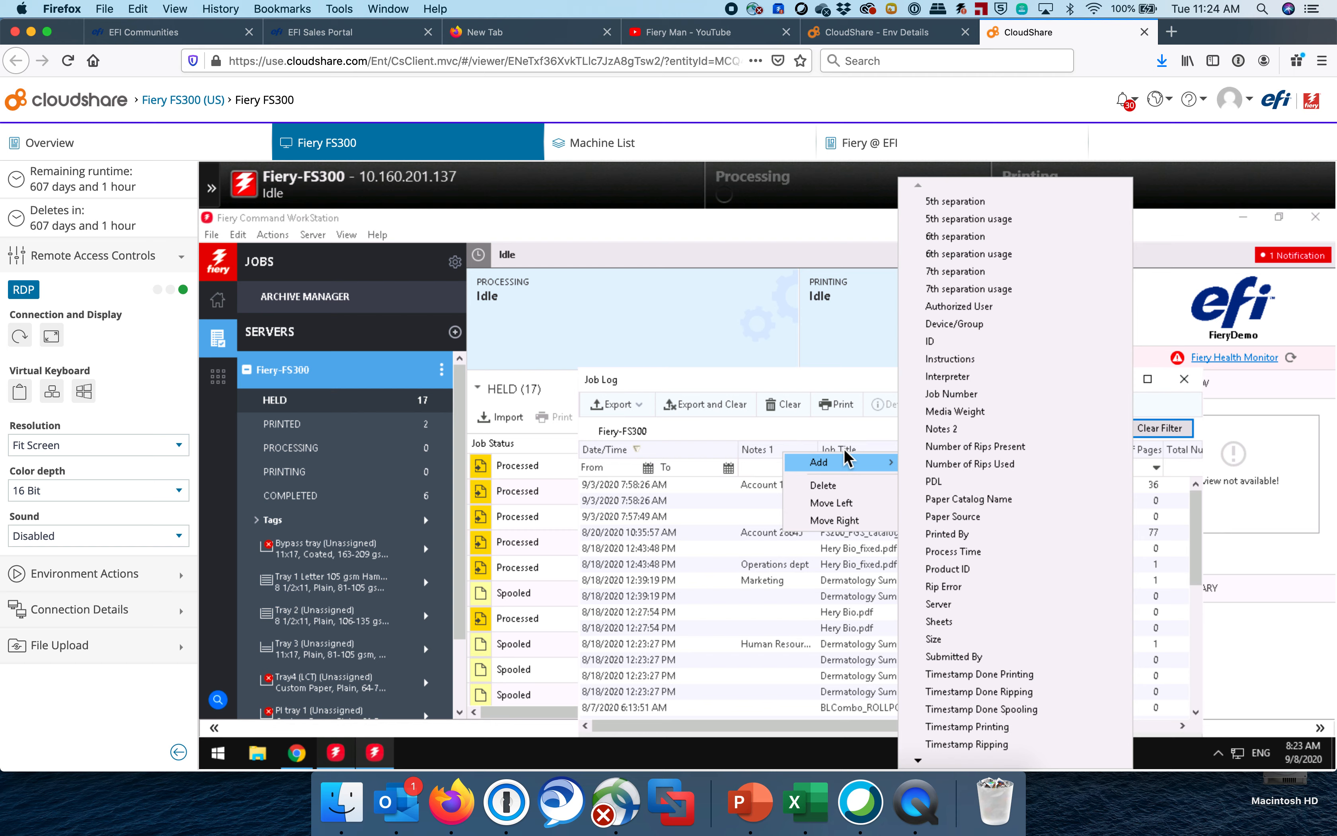
pyautogui.click(748, 450)
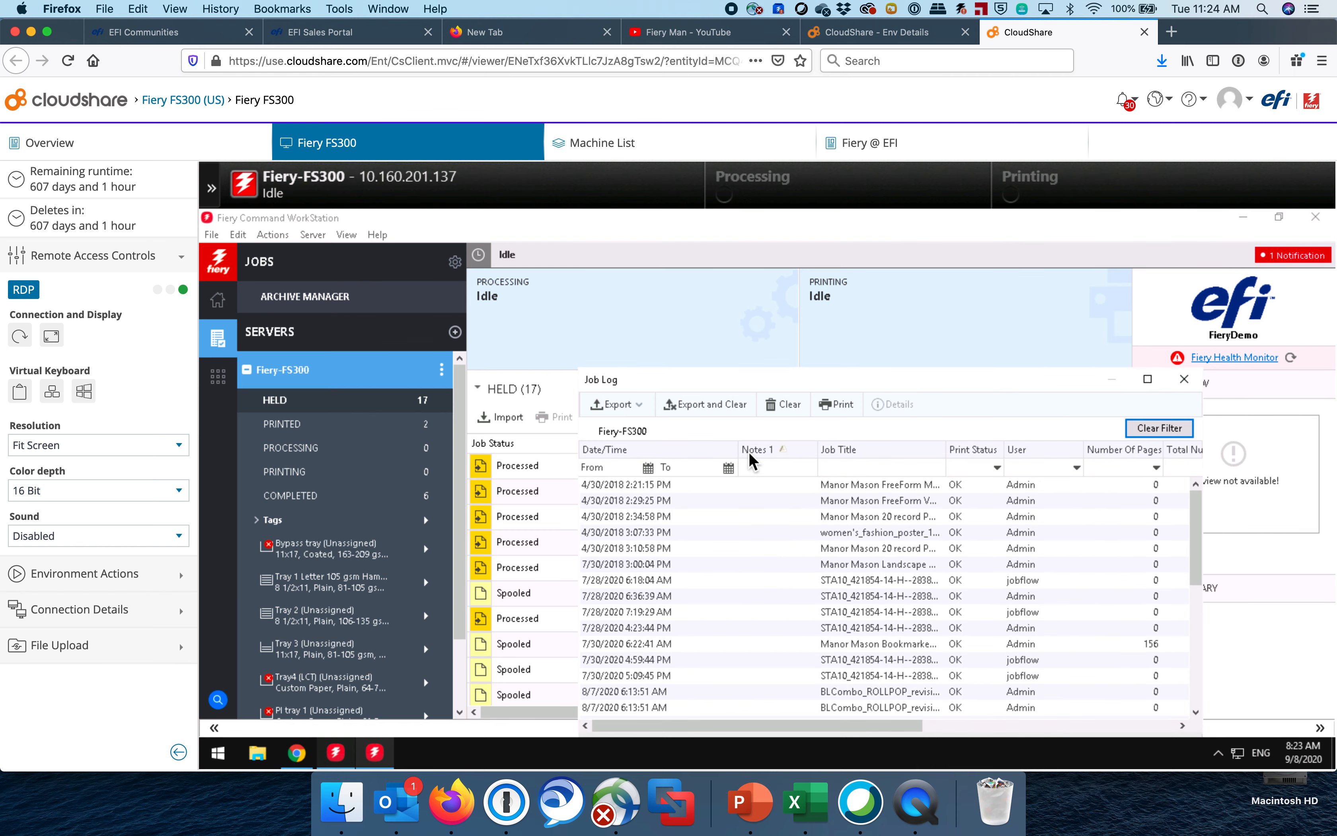
pyautogui.click(1187, 381)
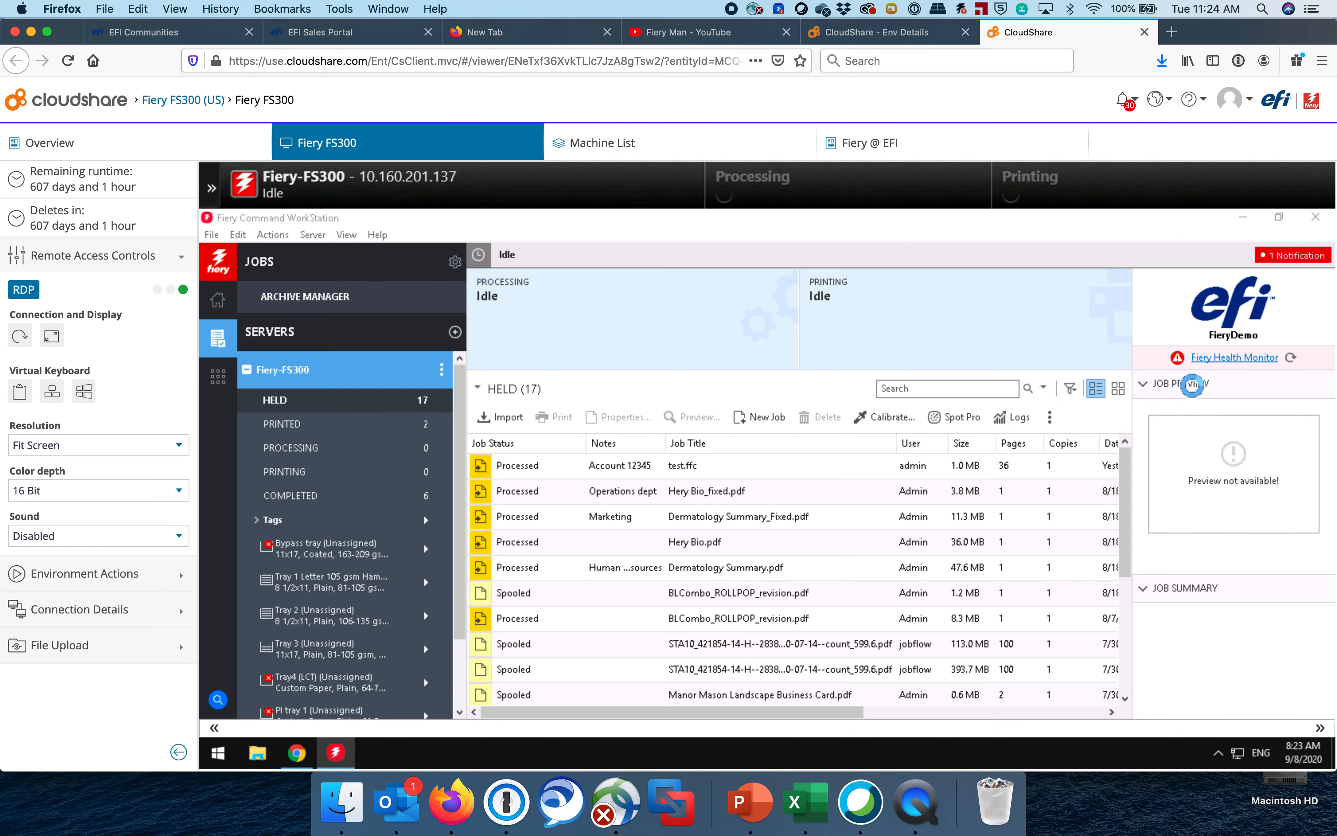
# - Enter "ABC company" as the job note of the spooled BLCombo_ROLLPOP_revision.pdf and print the job
pyautogui.click(608, 593)
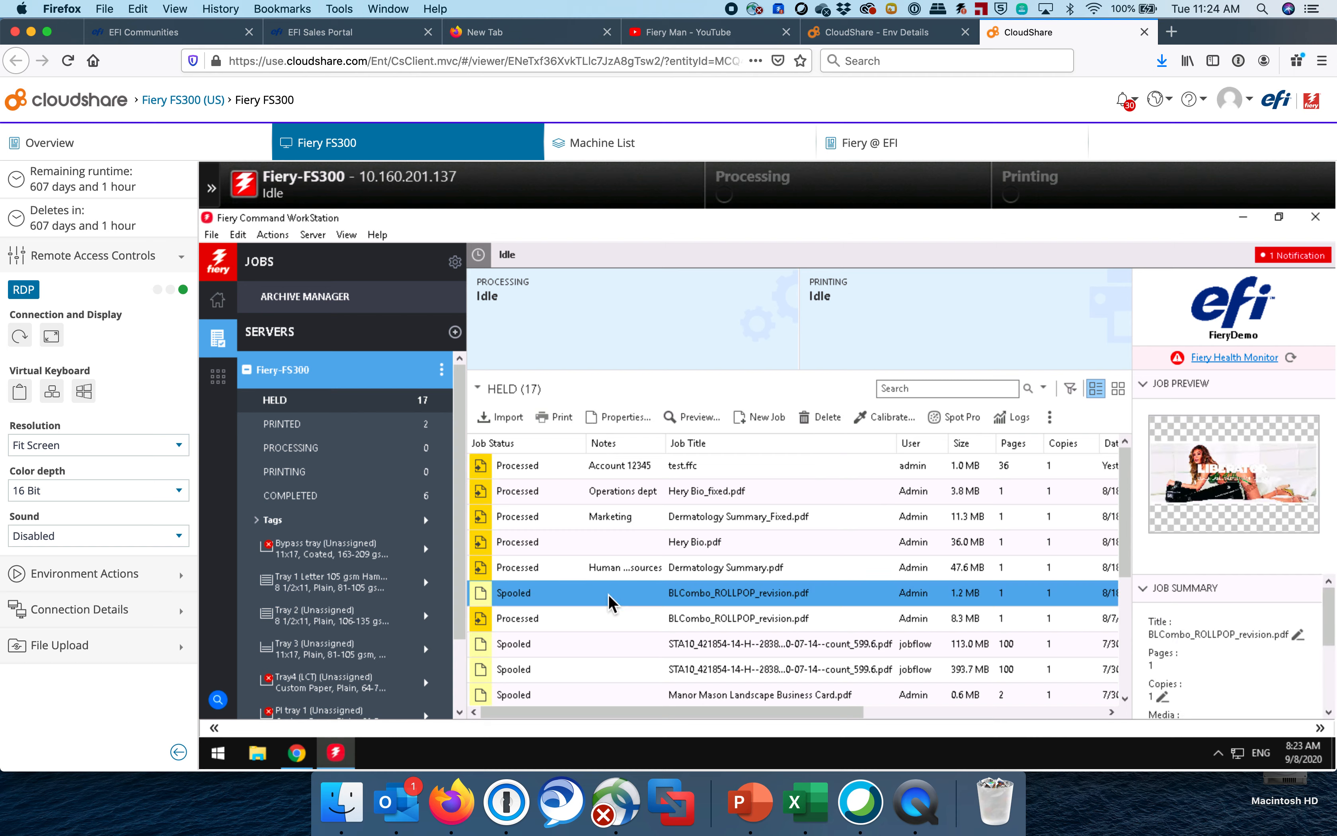
pyautogui.doubleClick(607, 594)
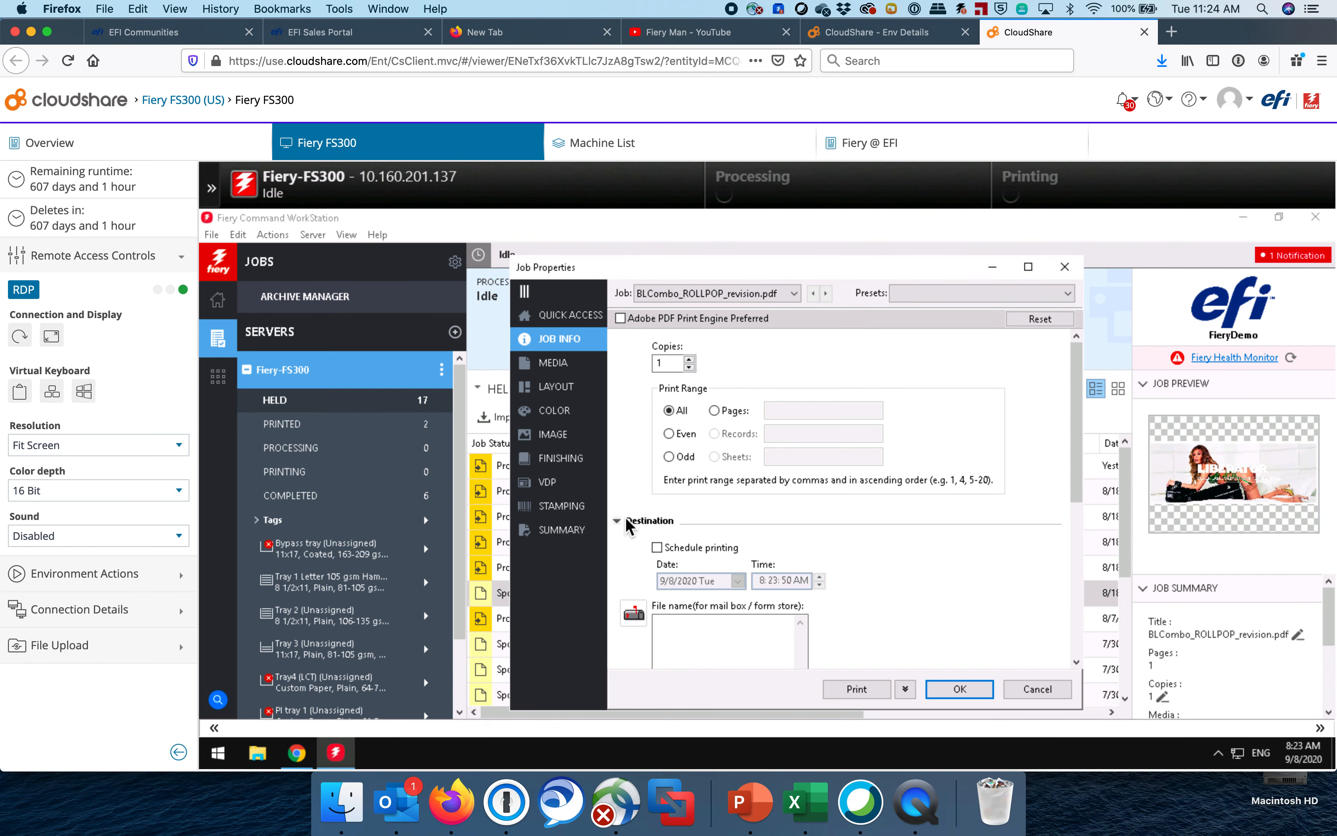
pyautogui.scroll(-5, 799, 539)
pyautogui.click(682, 436)
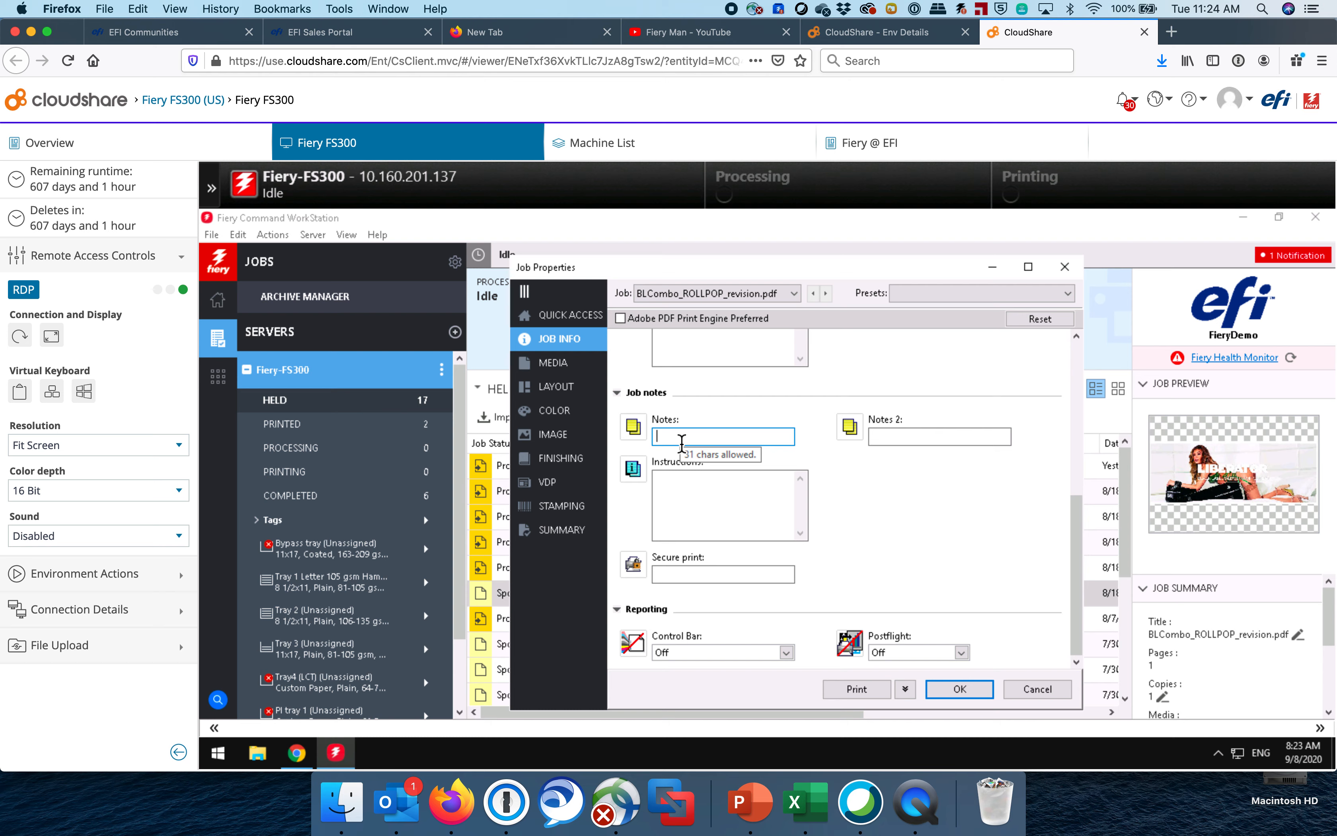
pyautogui.write('ABC ')
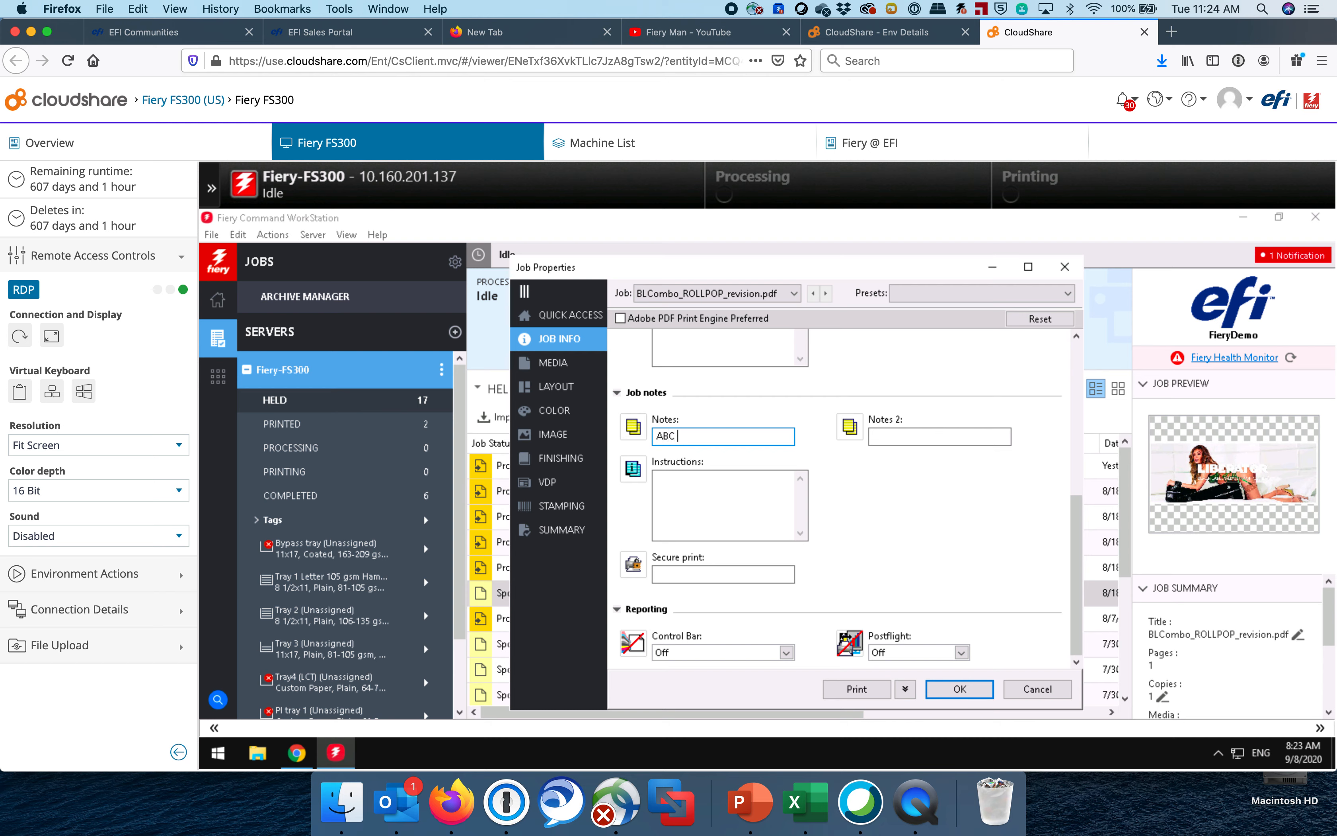
pyautogui.write('compl')
pyautogui.press('BackSpace')
pyautogui.write('nay')
pyautogui.press('BackSpace')
pyautogui.press('BackSpace')
pyautogui.press('BackSpace')
pyautogui.write('any')
pyautogui.click(855, 689)
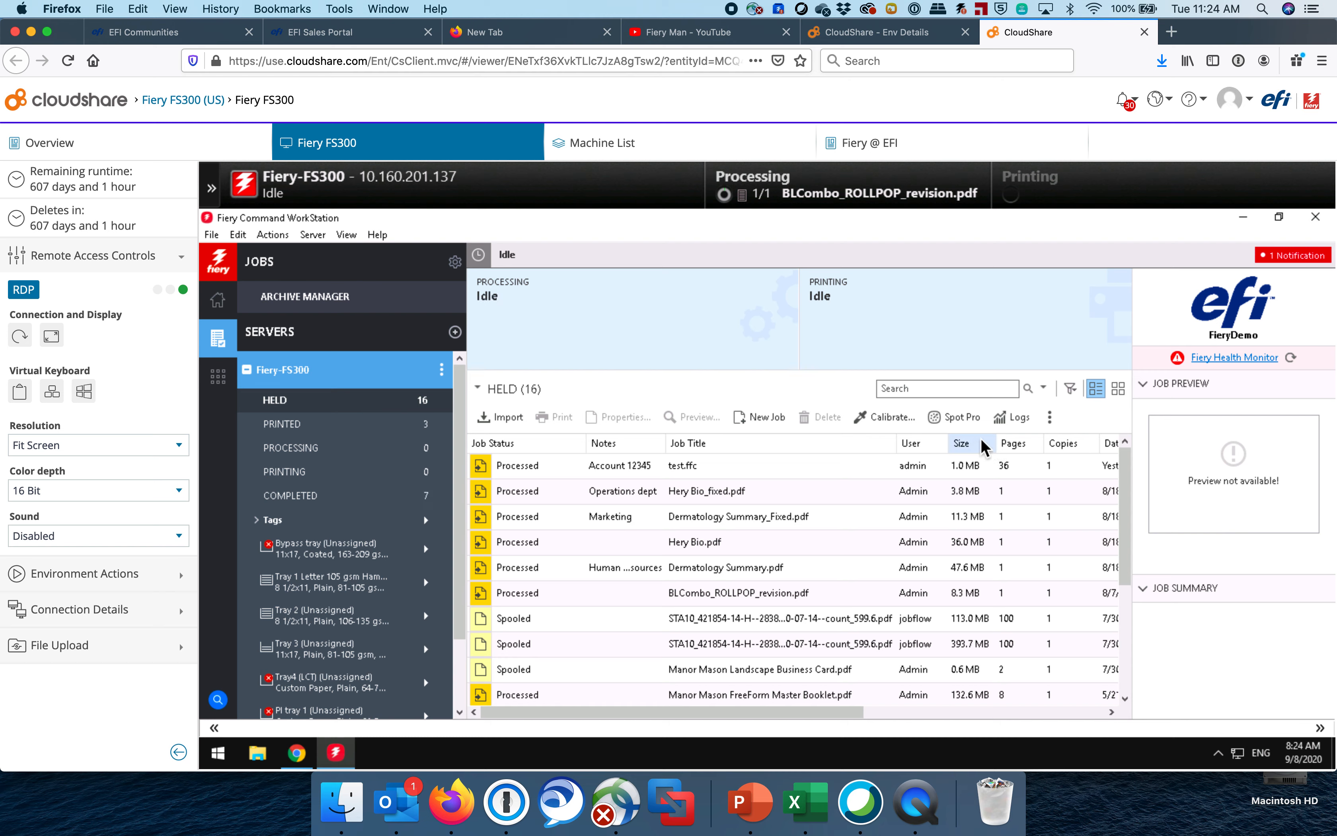
# - Locate the ABC company entry in the job log and filter the log to dates from 8/12/2020 to 9/8/2020
pyautogui.click(1014, 418)
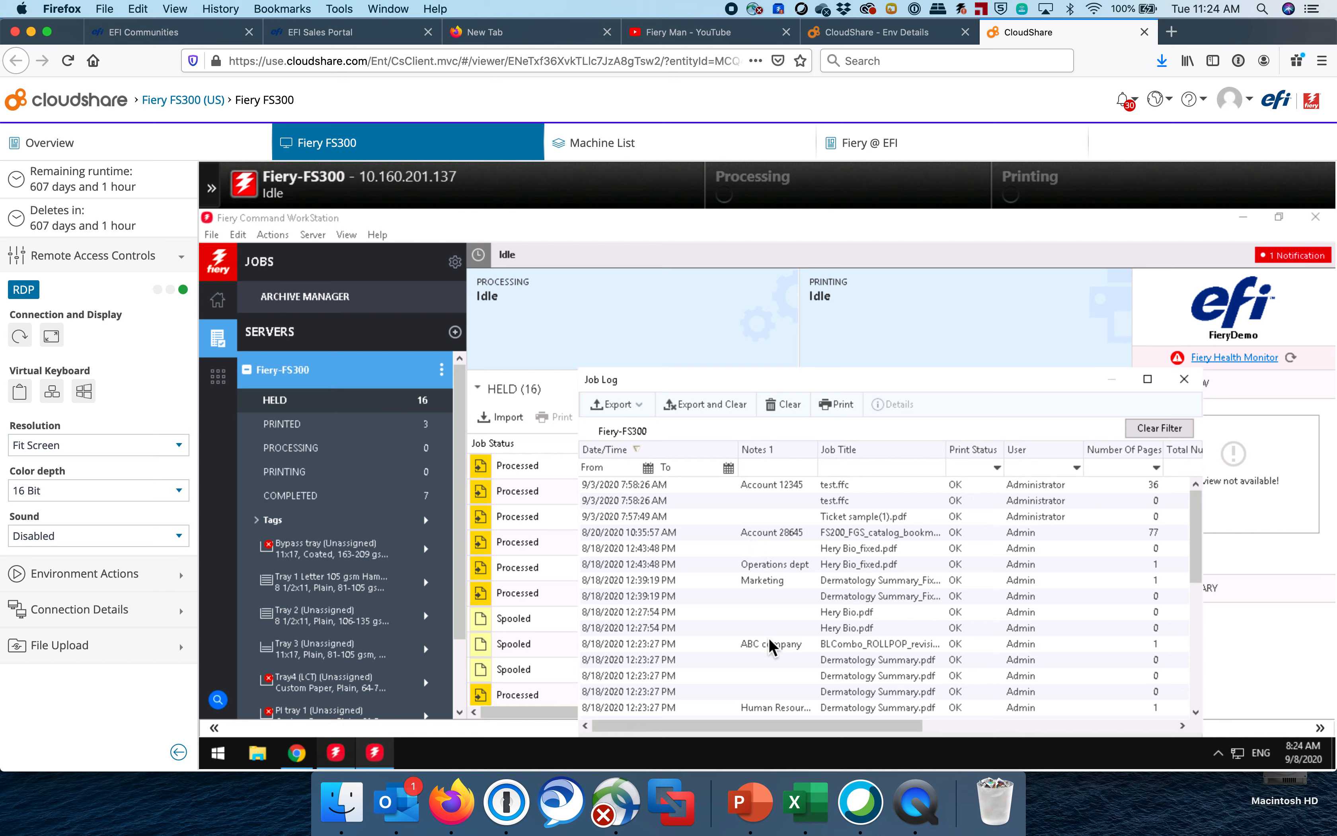
pyautogui.click(771, 646)
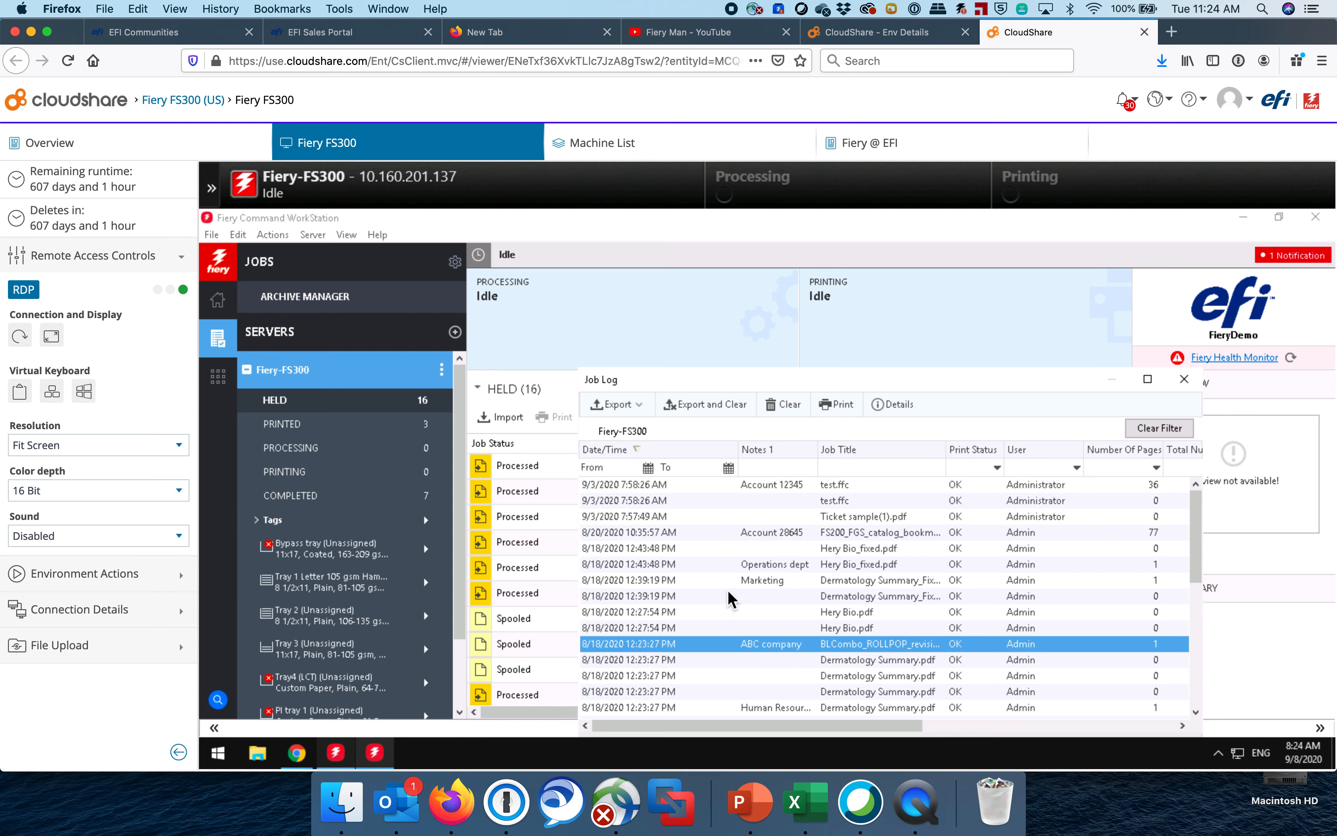
pyautogui.click(648, 468)
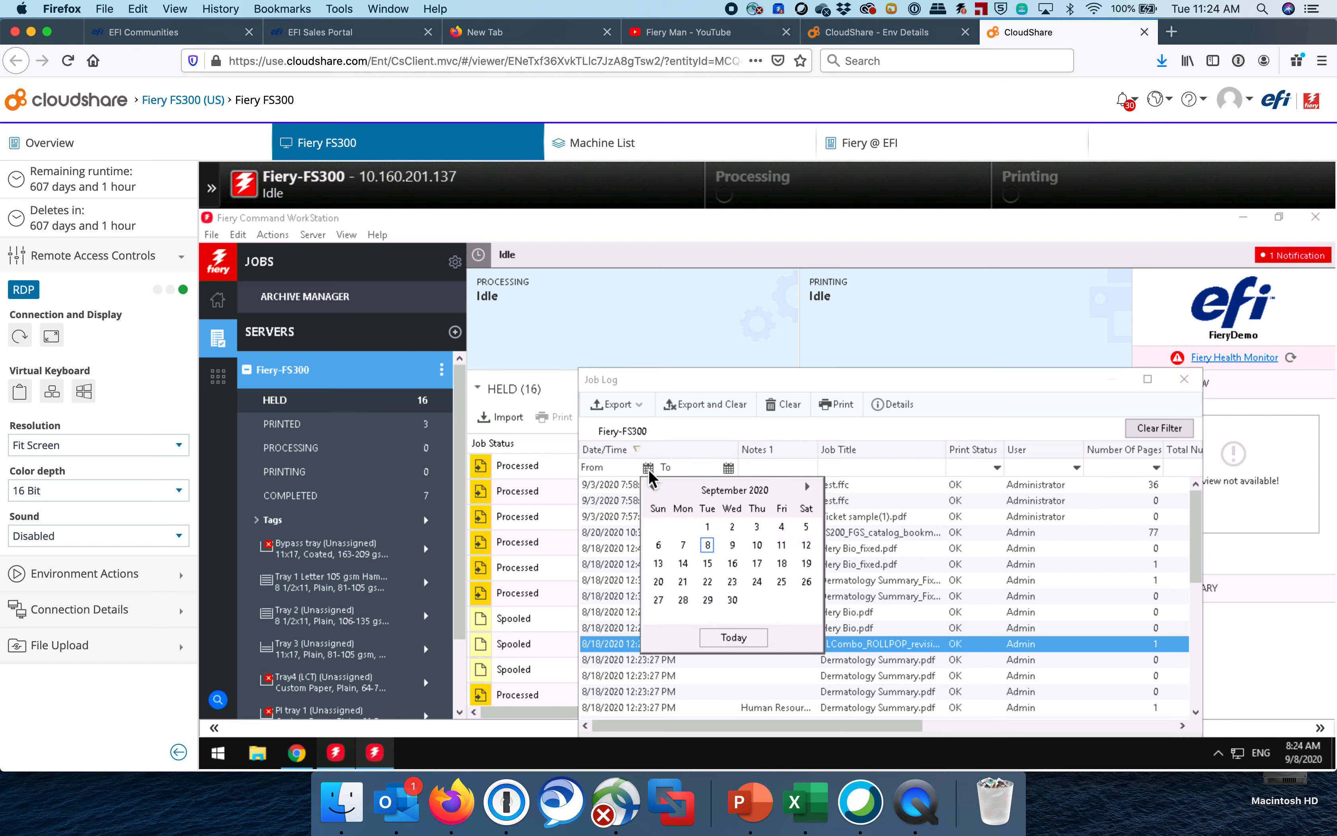
pyautogui.click(708, 527)
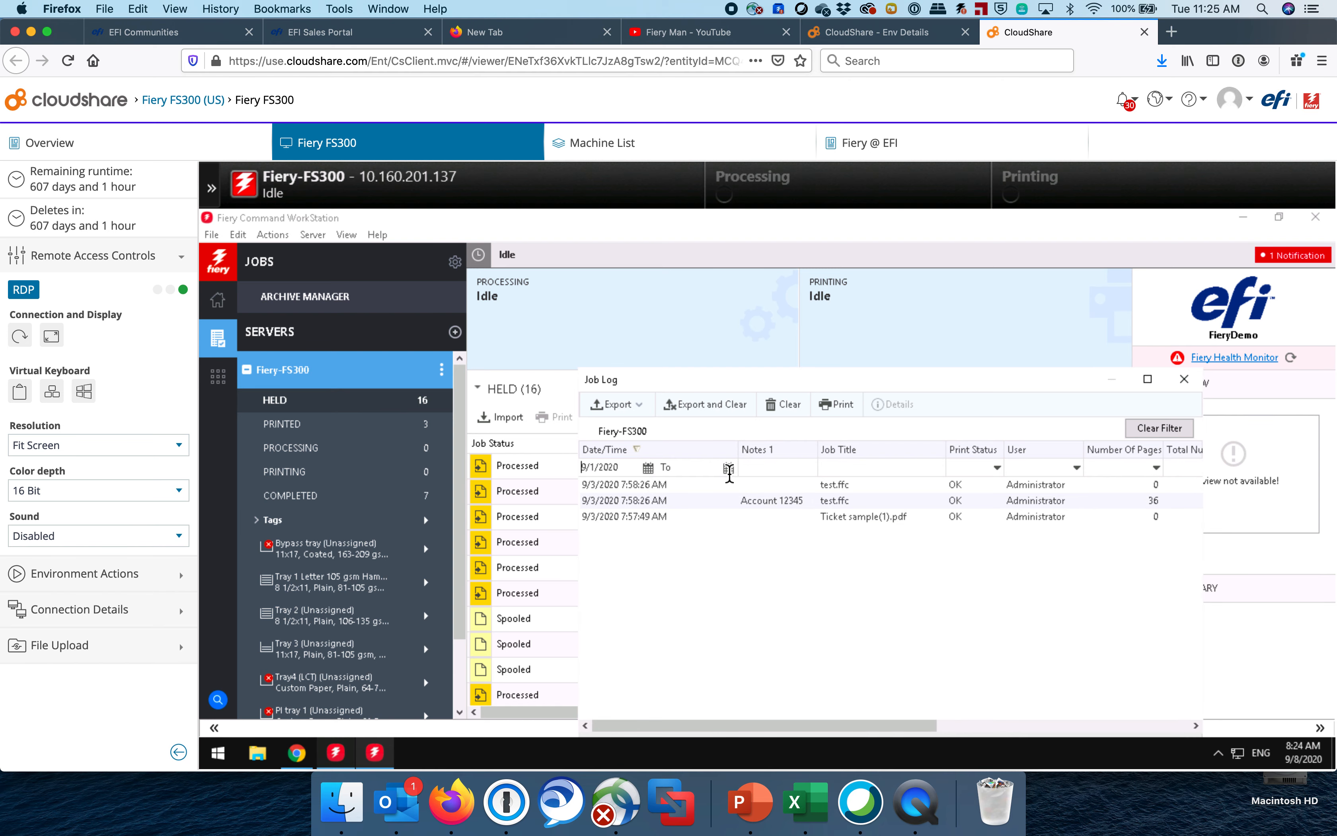
pyautogui.click(648, 468)
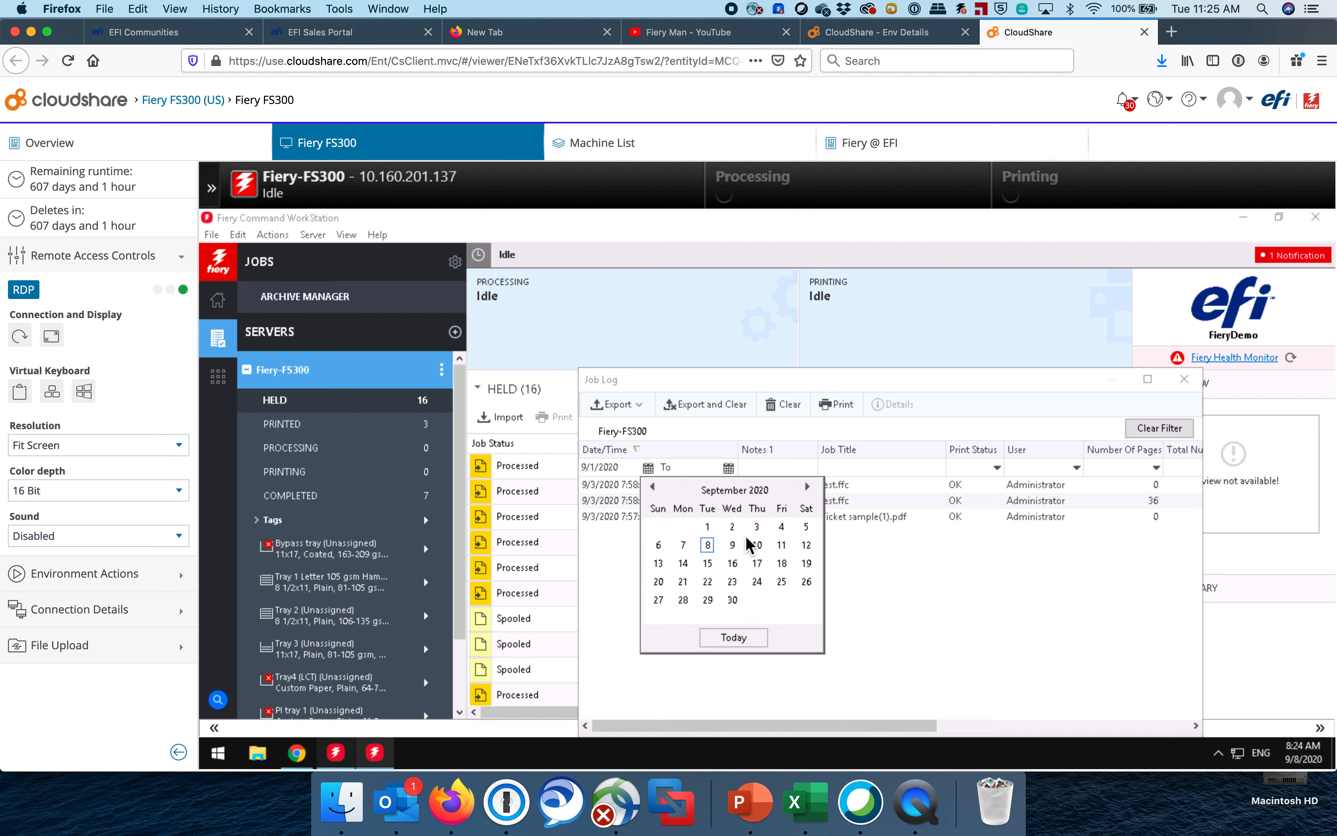
pyautogui.click(653, 486)
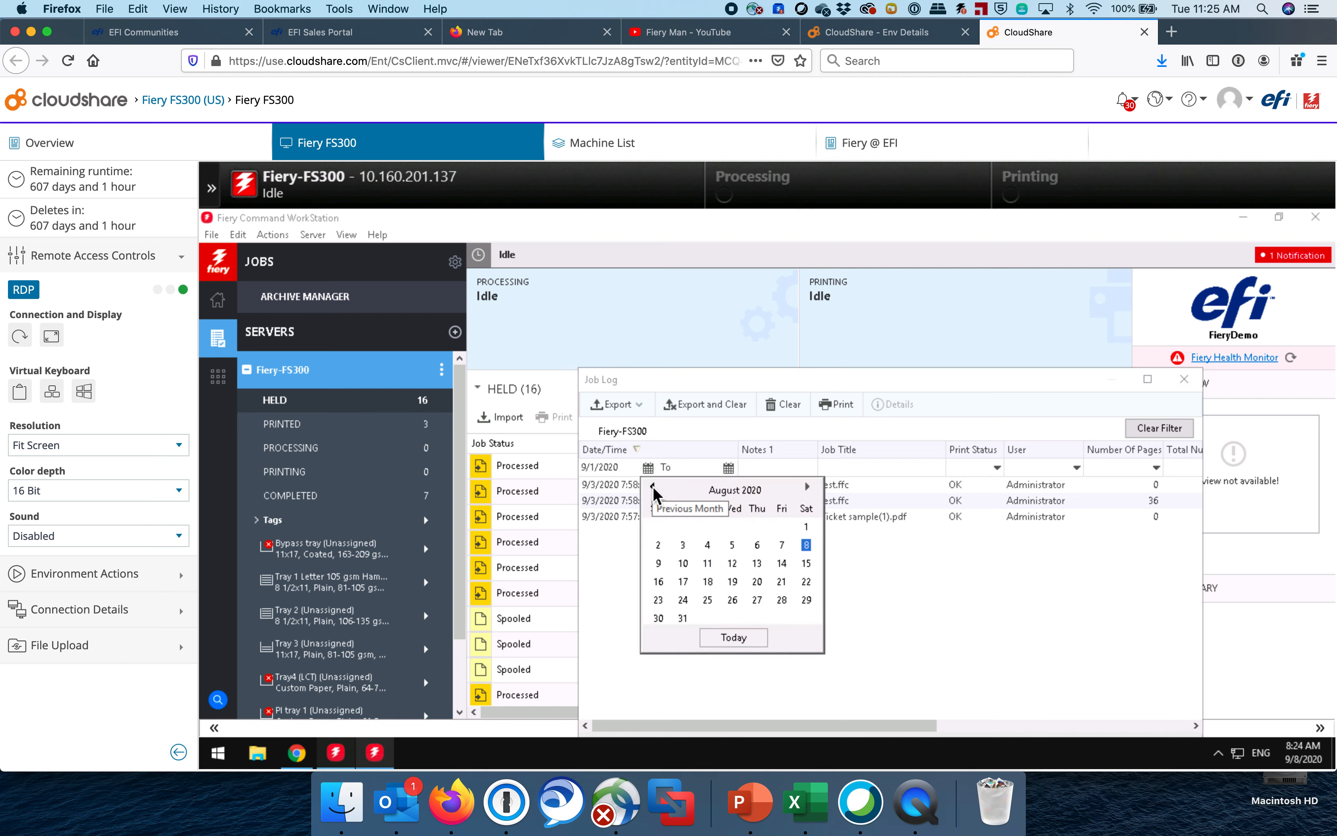
pyautogui.click(733, 563)
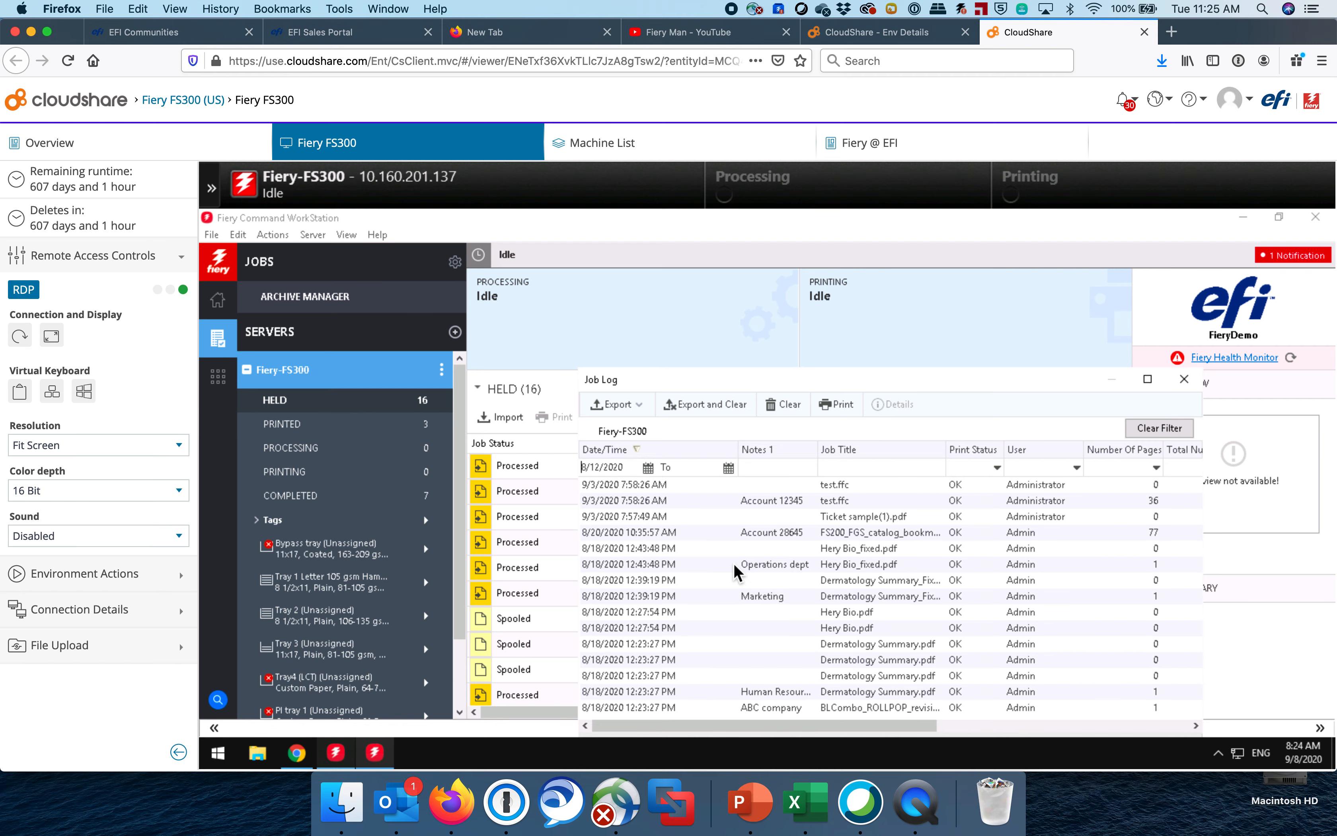
pyautogui.click(728, 468)
pyautogui.click(806, 636)
# - Export the current view of the job log to the Desktop as tab-delimited text named Job Log
pyautogui.click(627, 404)
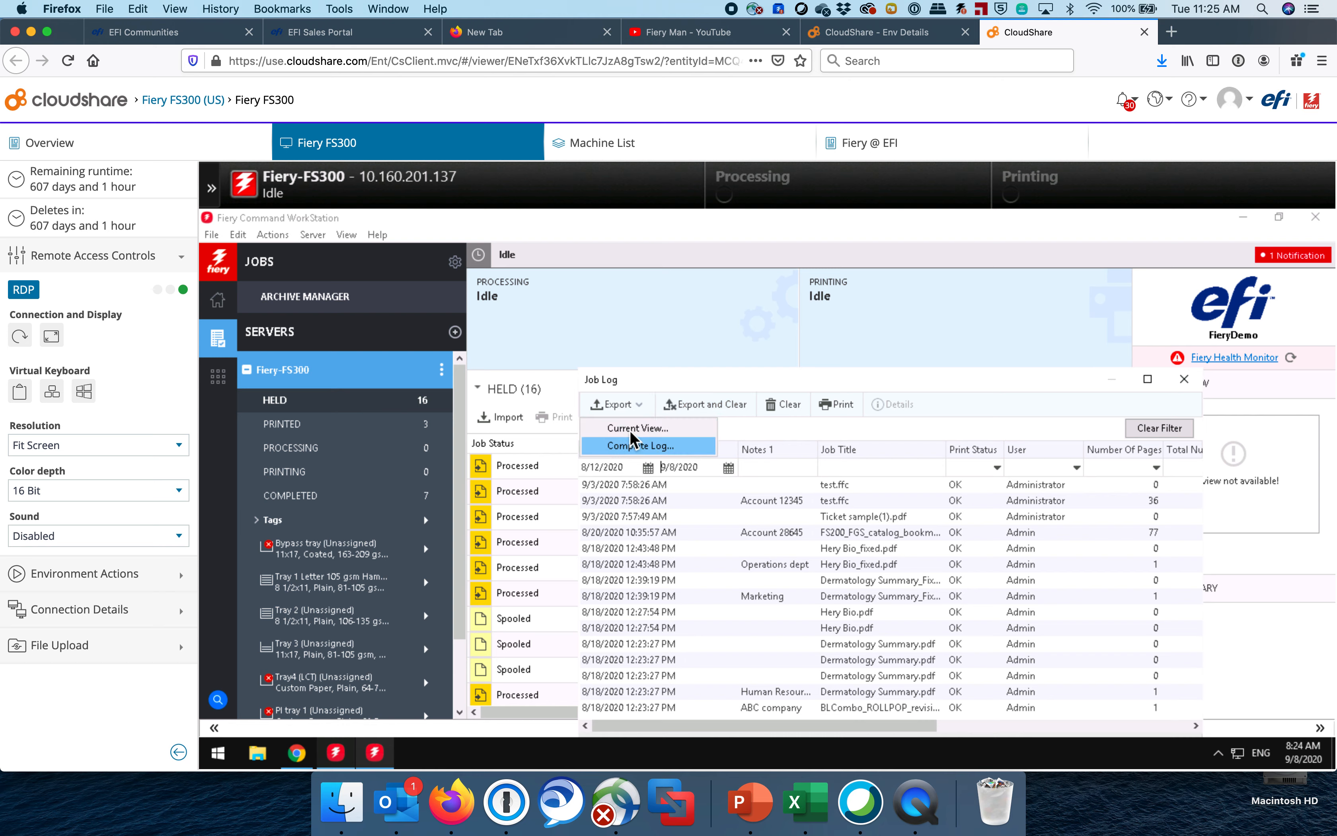
pyautogui.click(632, 433)
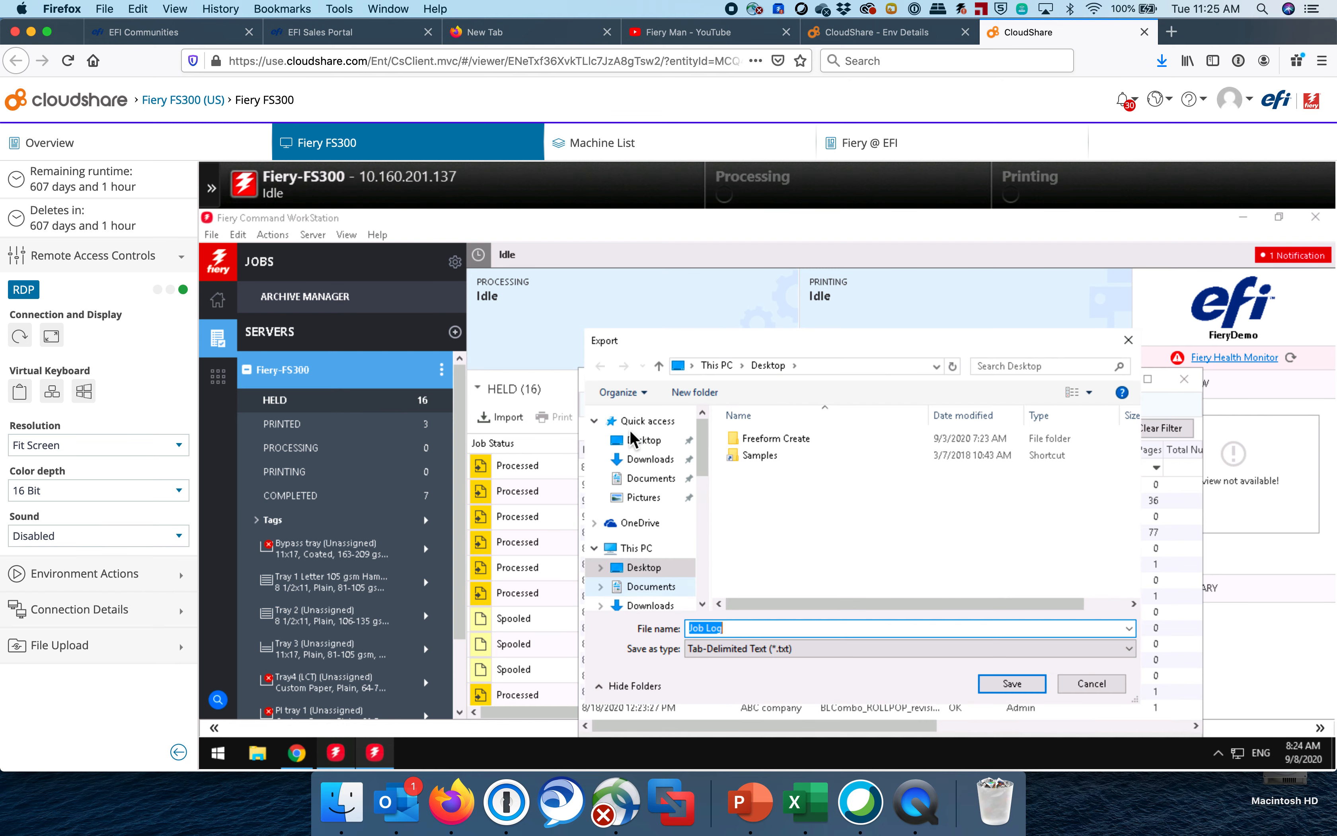
pyautogui.click(1012, 683)
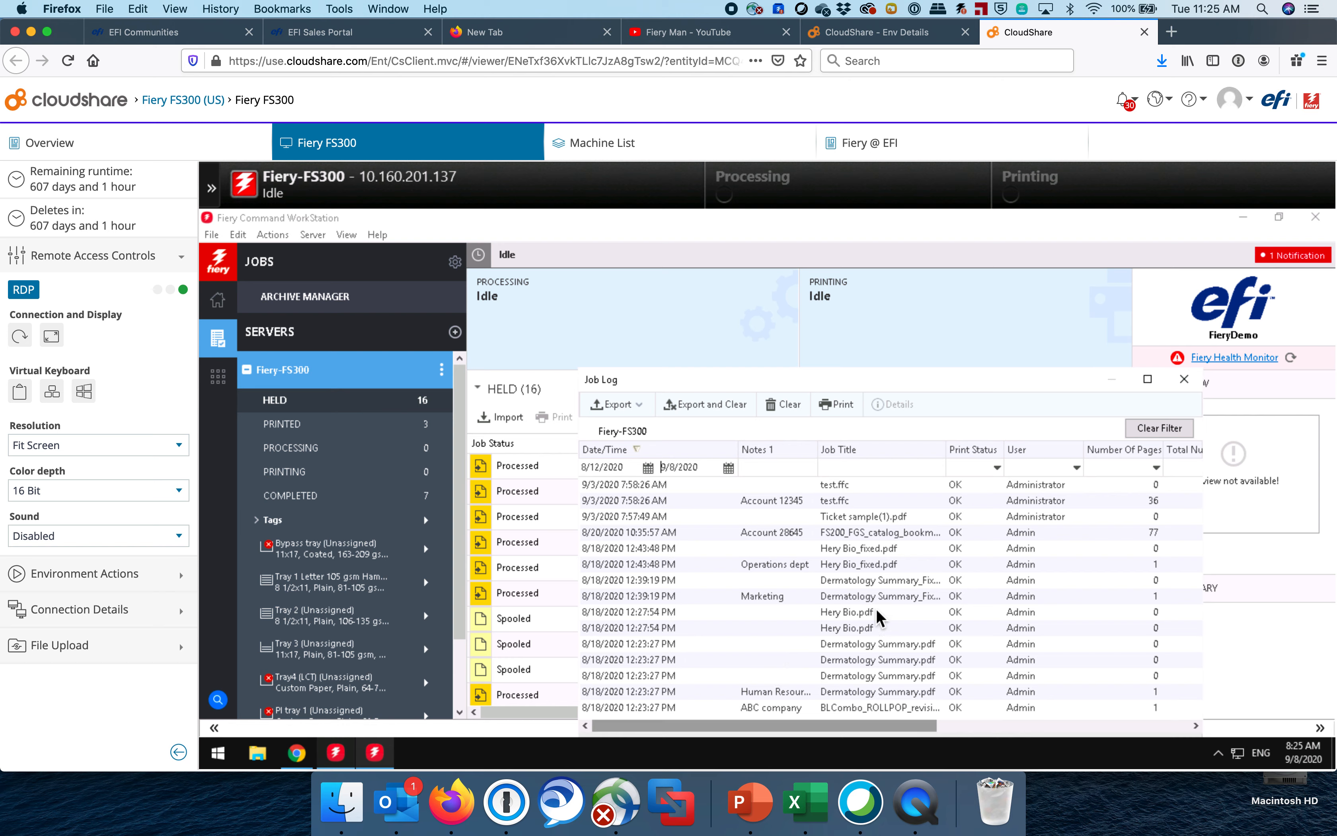
# - Review the job log's remaining columns, such as page counts, page size and media type, and close the log
pyautogui.moveTo(861, 728); pyautogui.dragTo(901, 728)
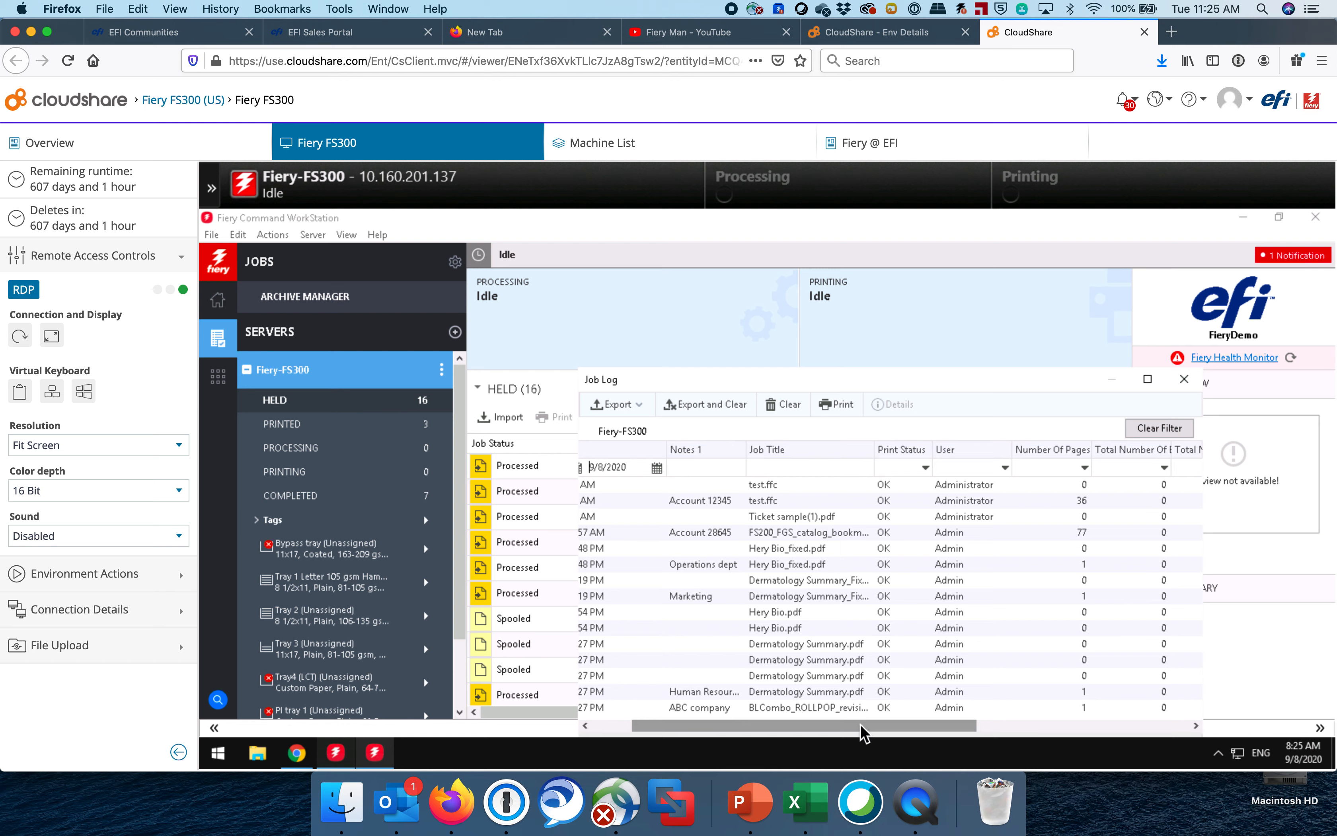
pyautogui.moveTo(865, 729); pyautogui.dragTo(1070, 714)
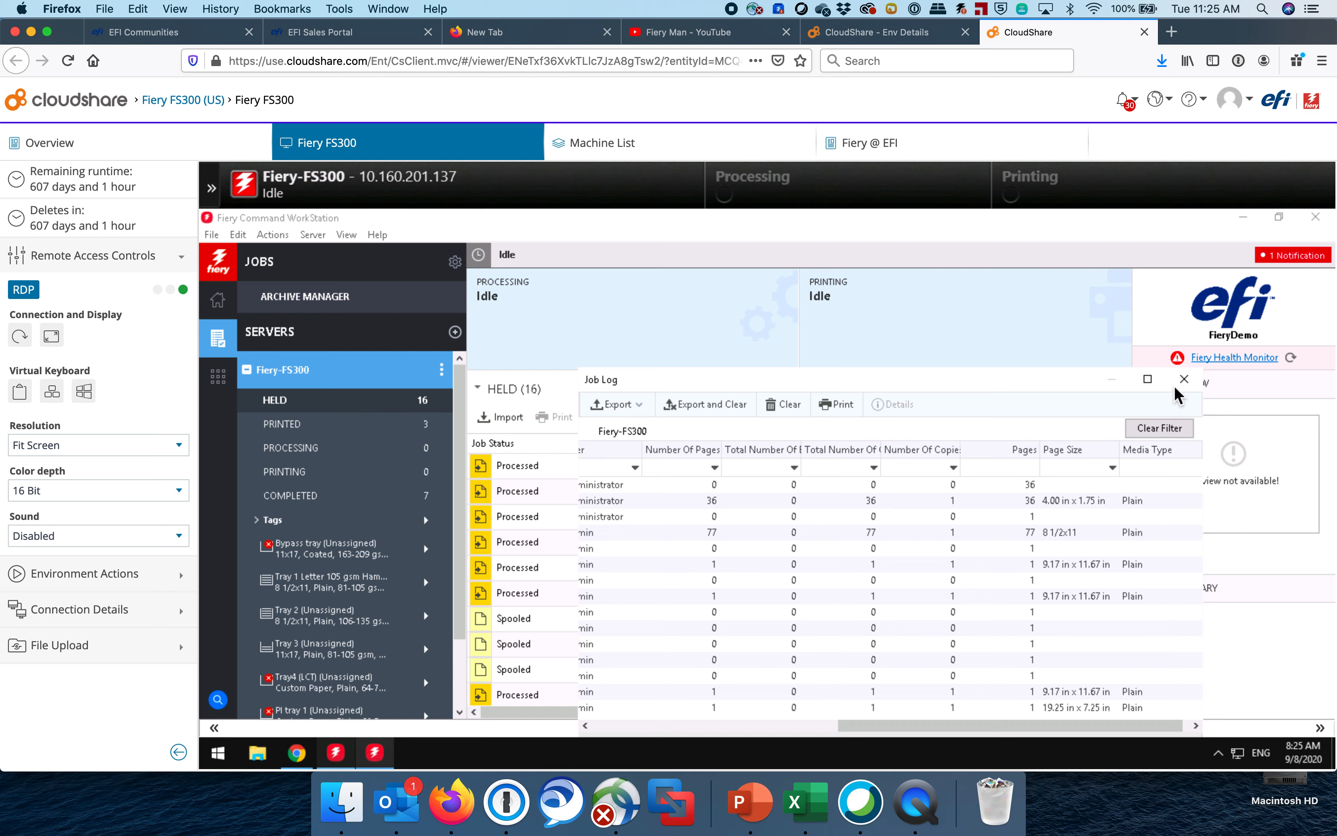
pyautogui.click(1184, 379)
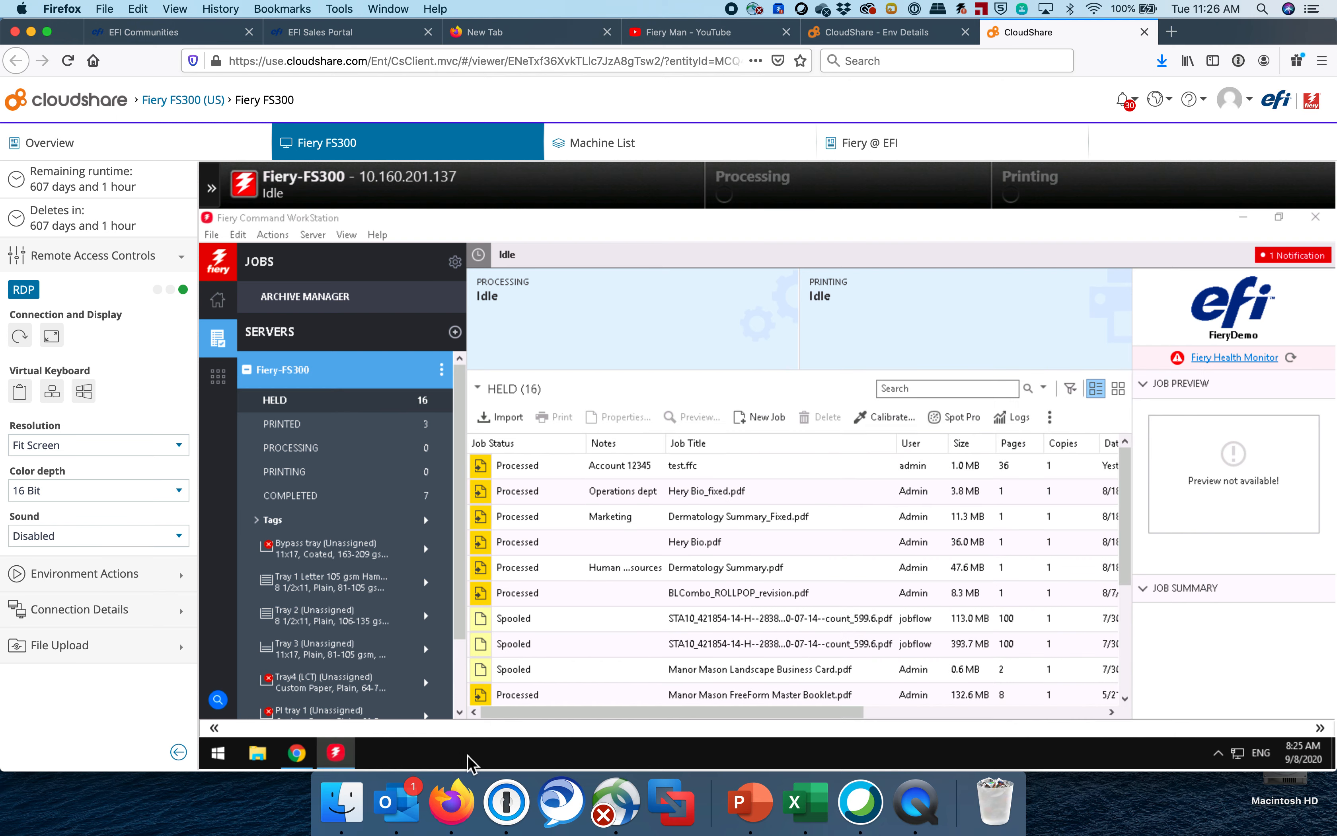
# - Switch to Excel and open the recent workbook Job Log_Example
pyautogui.click(806, 807)
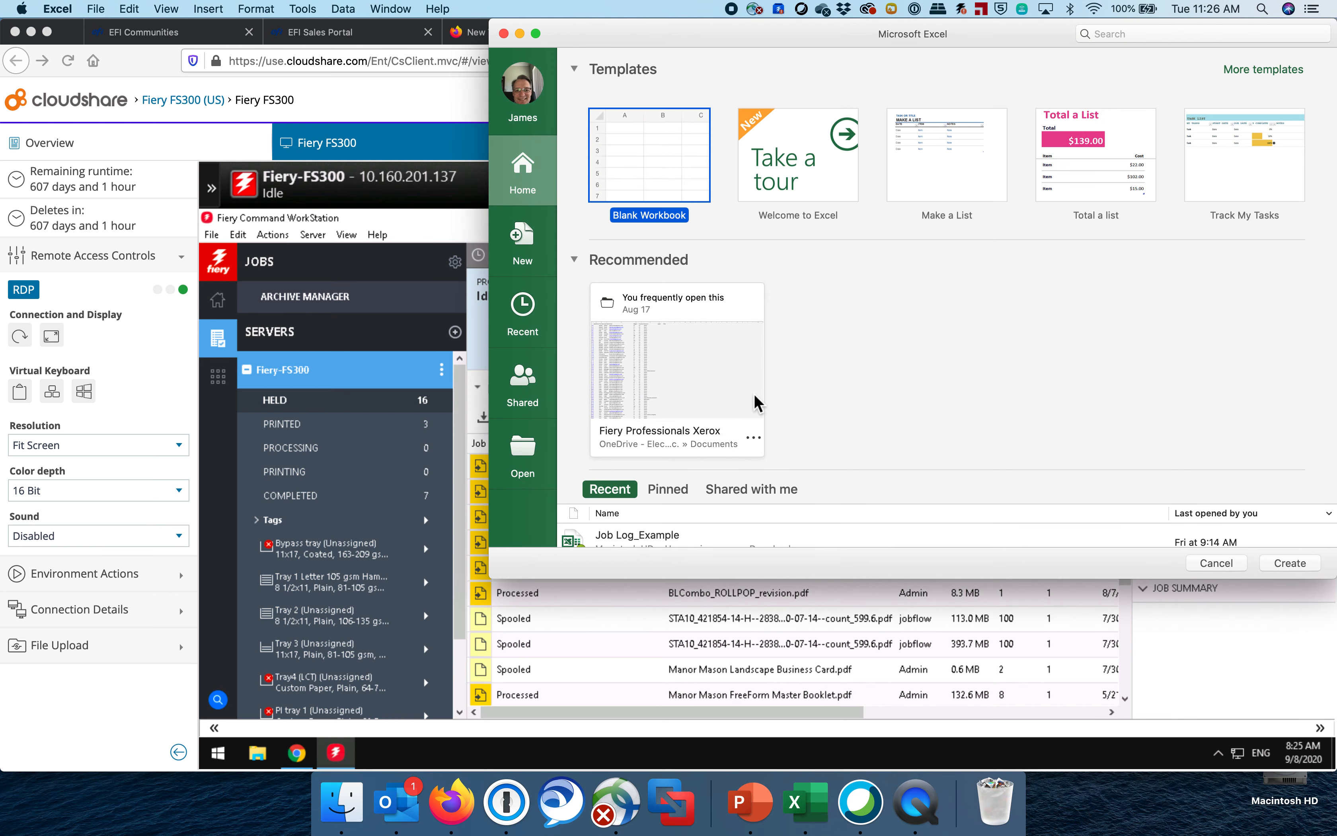
pyautogui.scroll(-1, 772, 415)
pyautogui.scroll(-5, 771, 412)
pyautogui.doubleClick(672, 398)
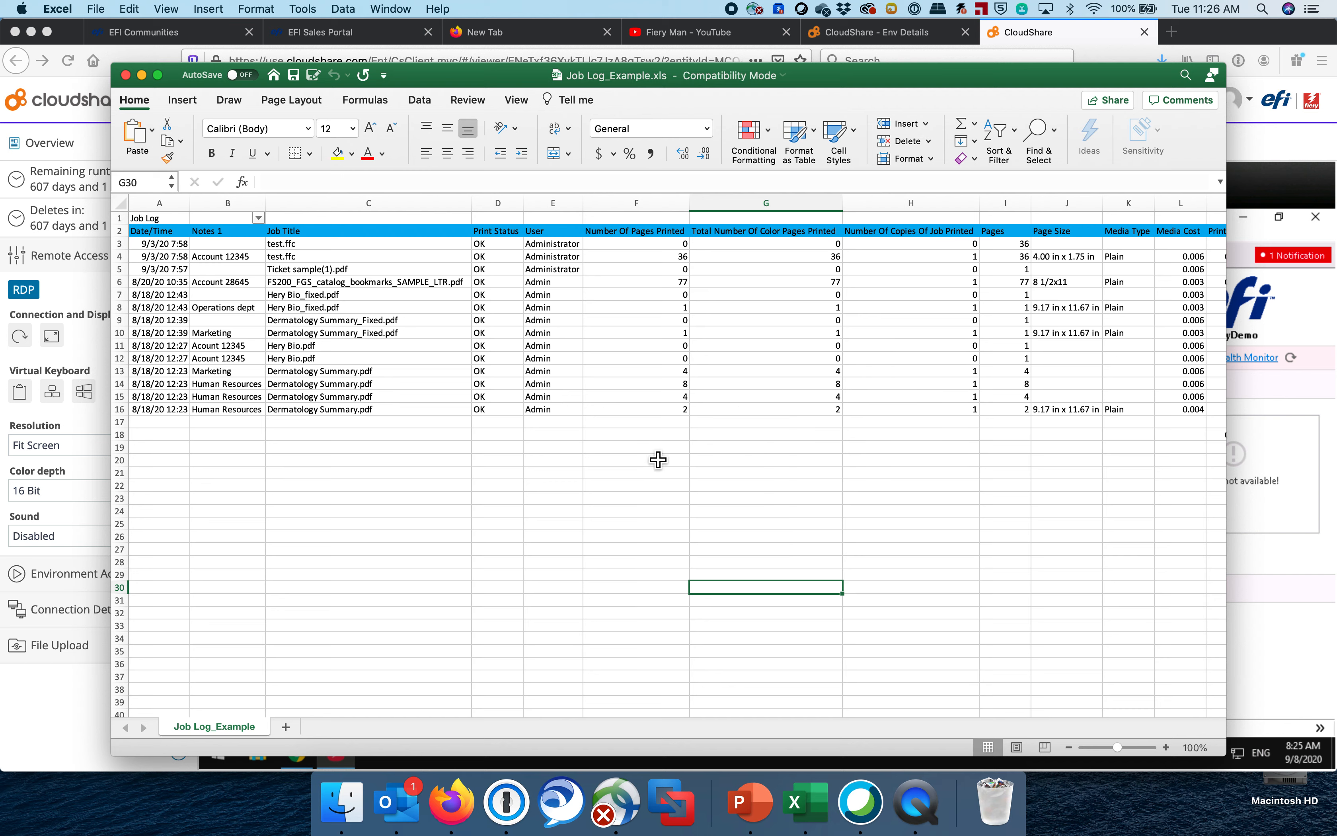
# - Filter the Notes 1 column to Human Resources only to review its print costs, and clear the filter
pyautogui.click(259, 218)
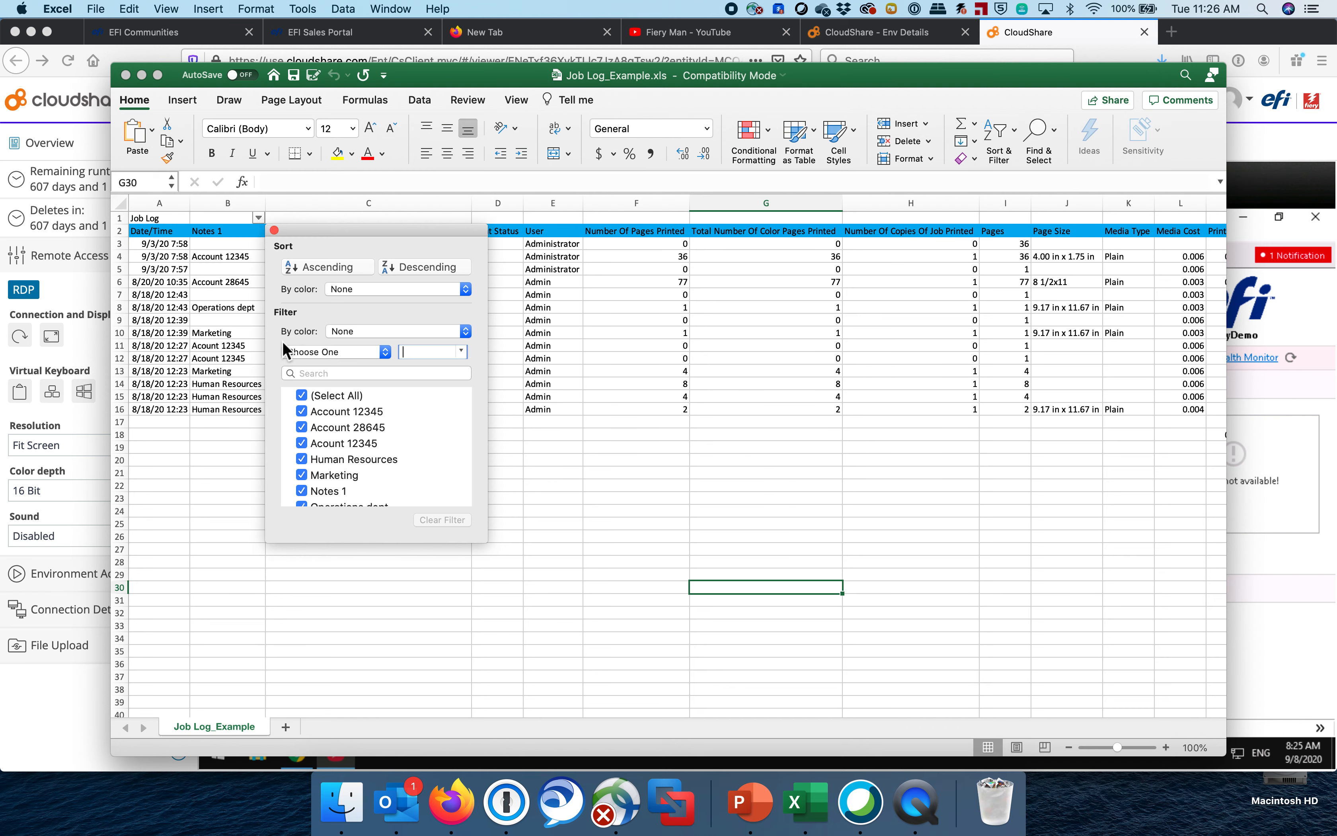
pyautogui.click(302, 395)
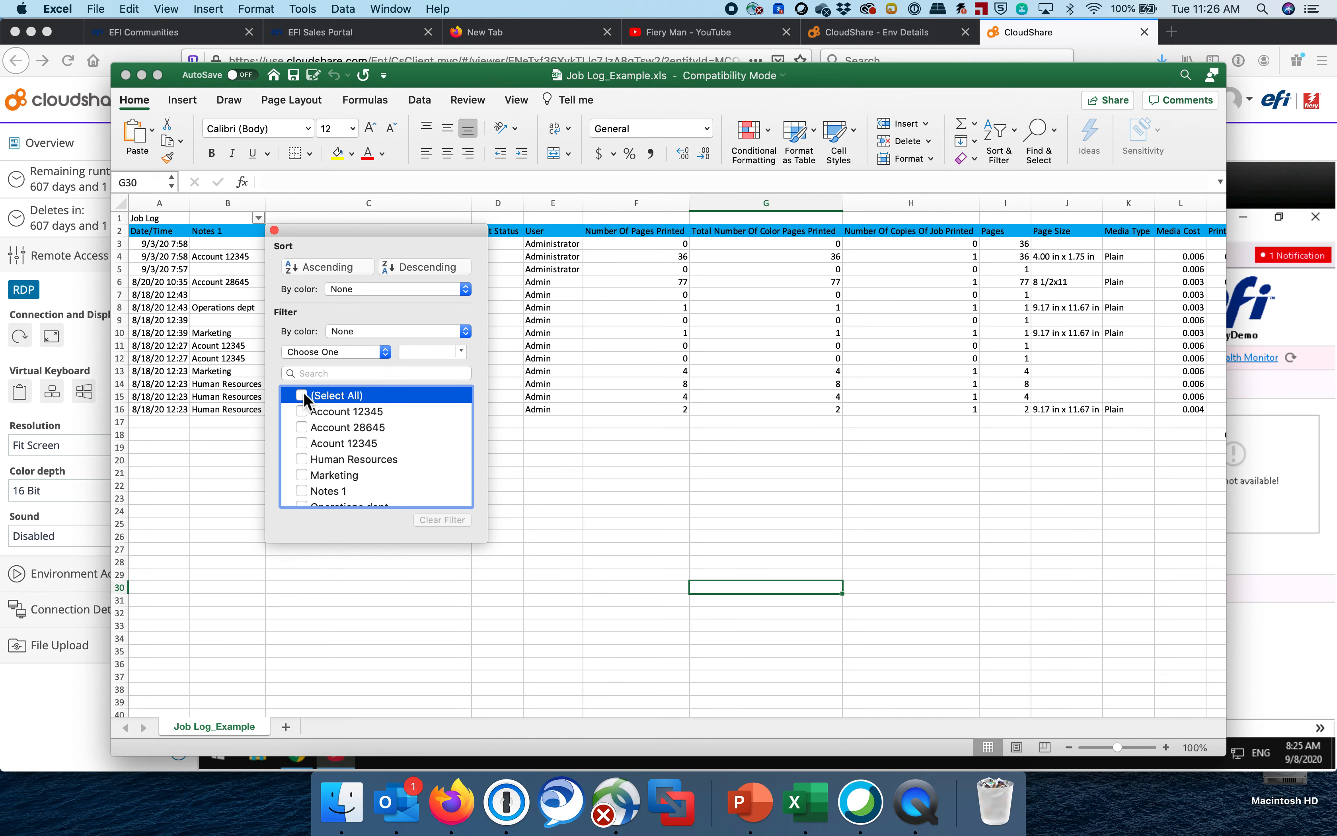
pyautogui.click(305, 459)
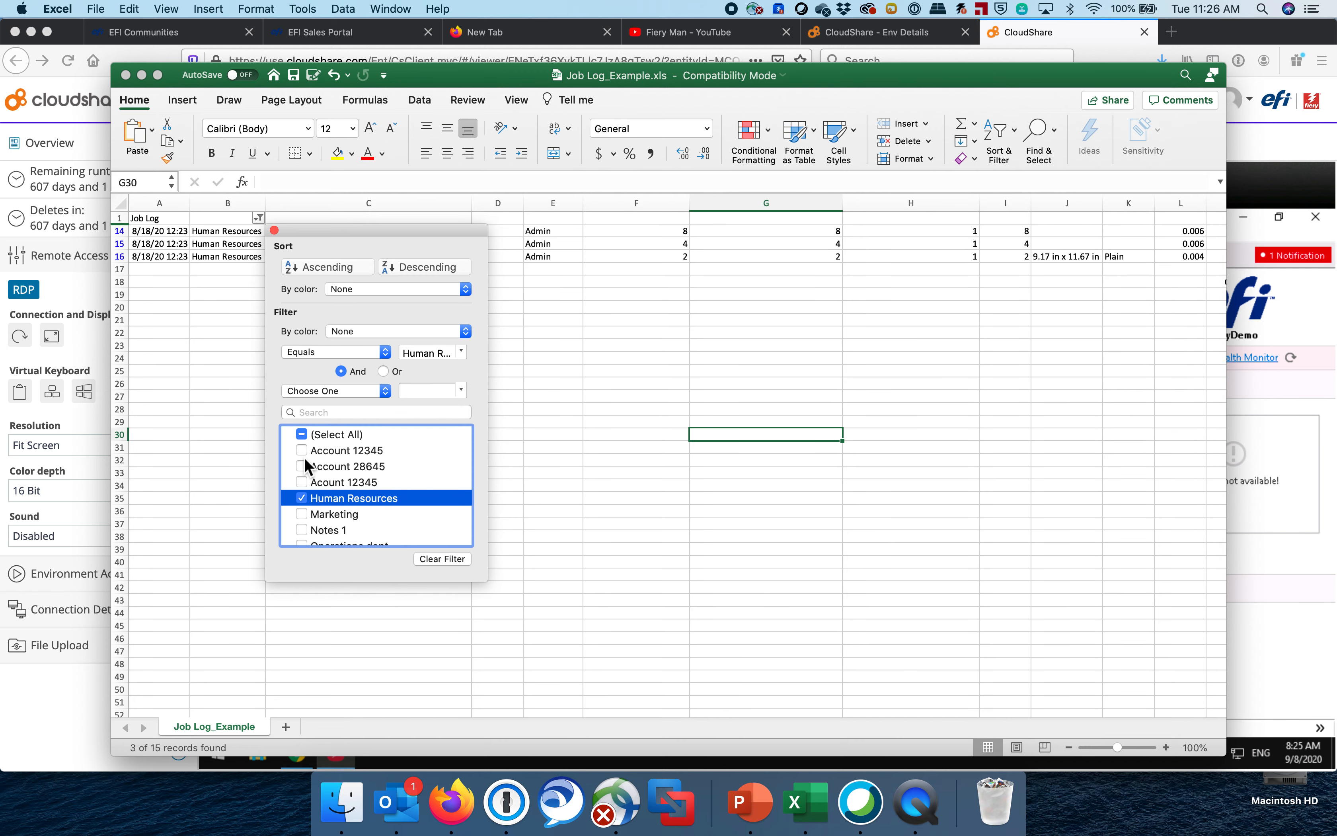
pyautogui.hscroll(5, 1007, 409)
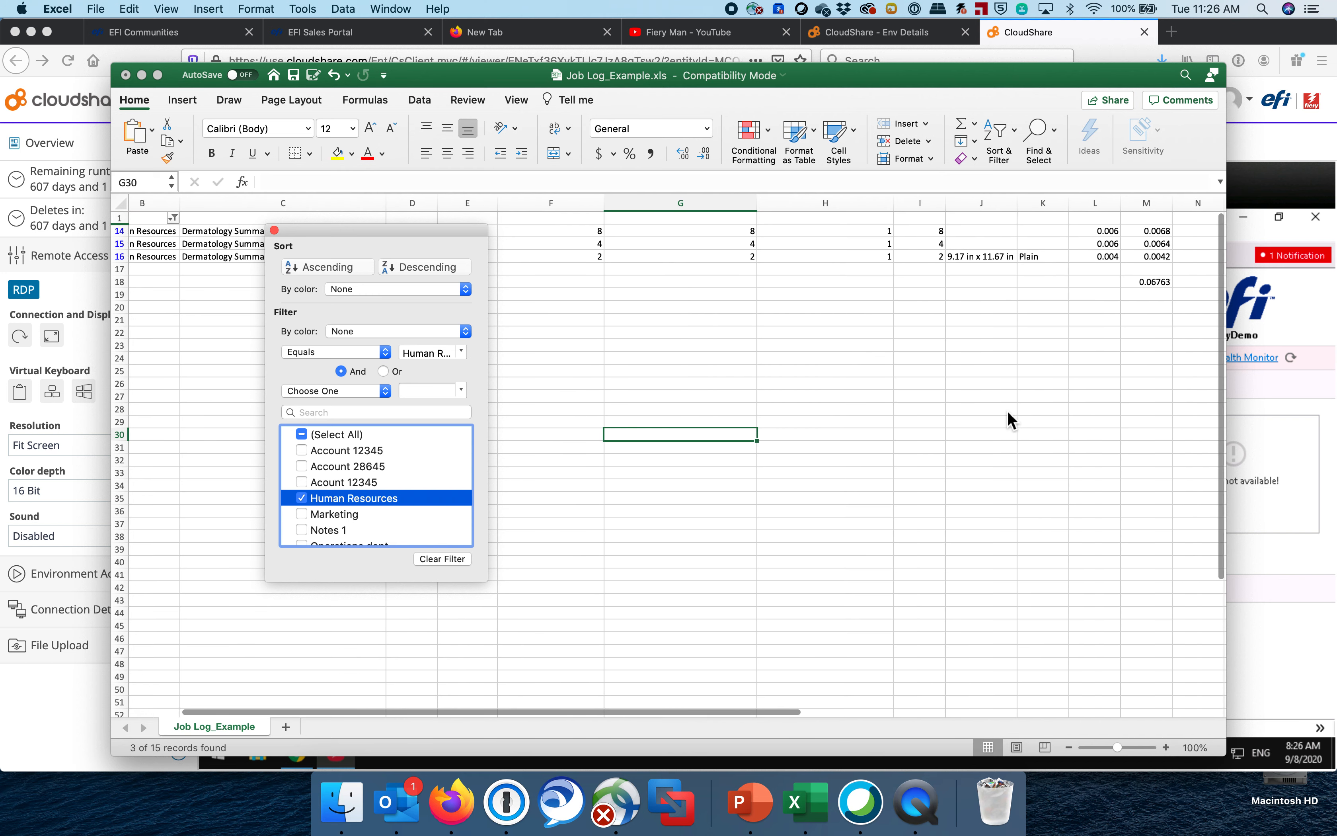
pyautogui.hscroll(1, 1008, 410)
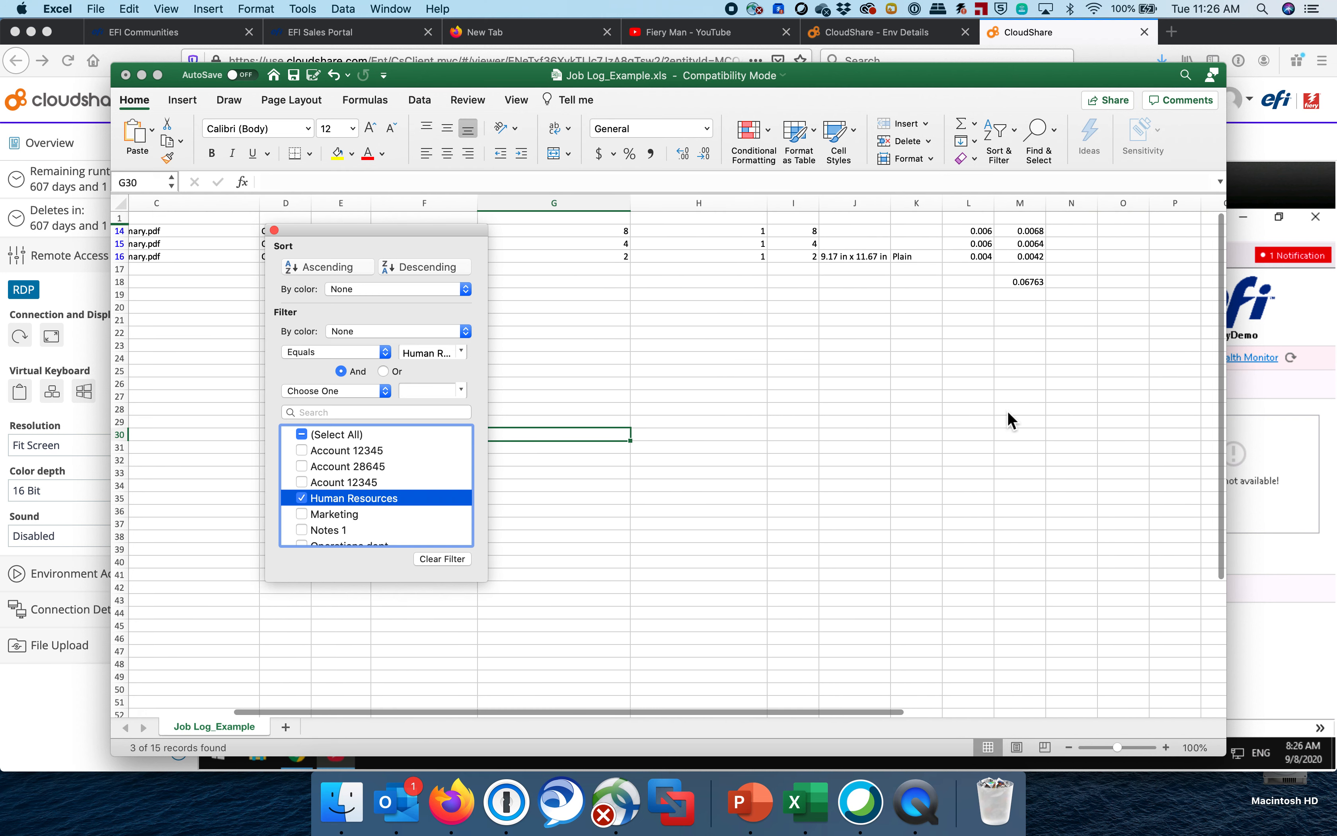
pyautogui.click(444, 559)
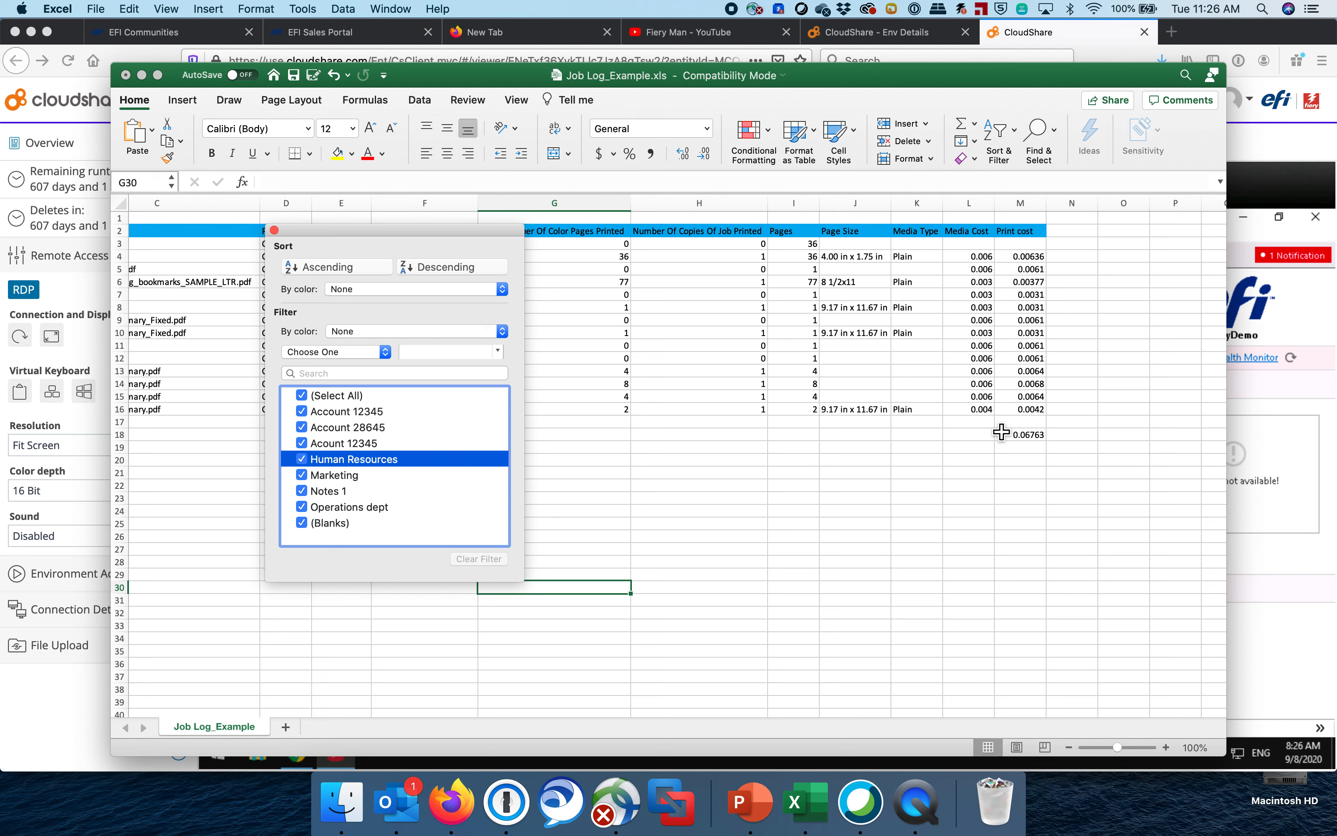
pyautogui.click(1026, 437)
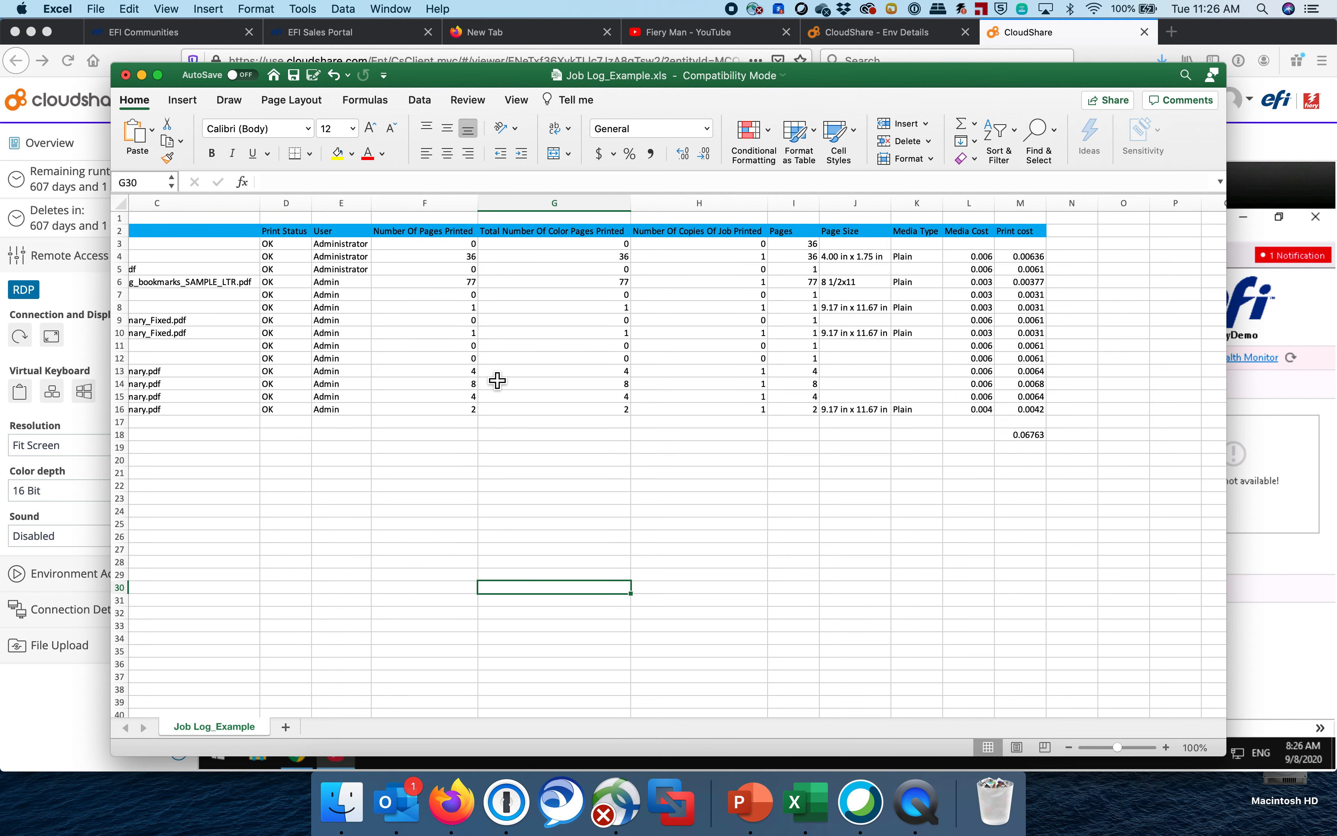
# - Filter the Notes 1 column to Human Resources again and select the total cell below the Print cost column to check its sum
pyautogui.hscroll(-5, 336, 497)
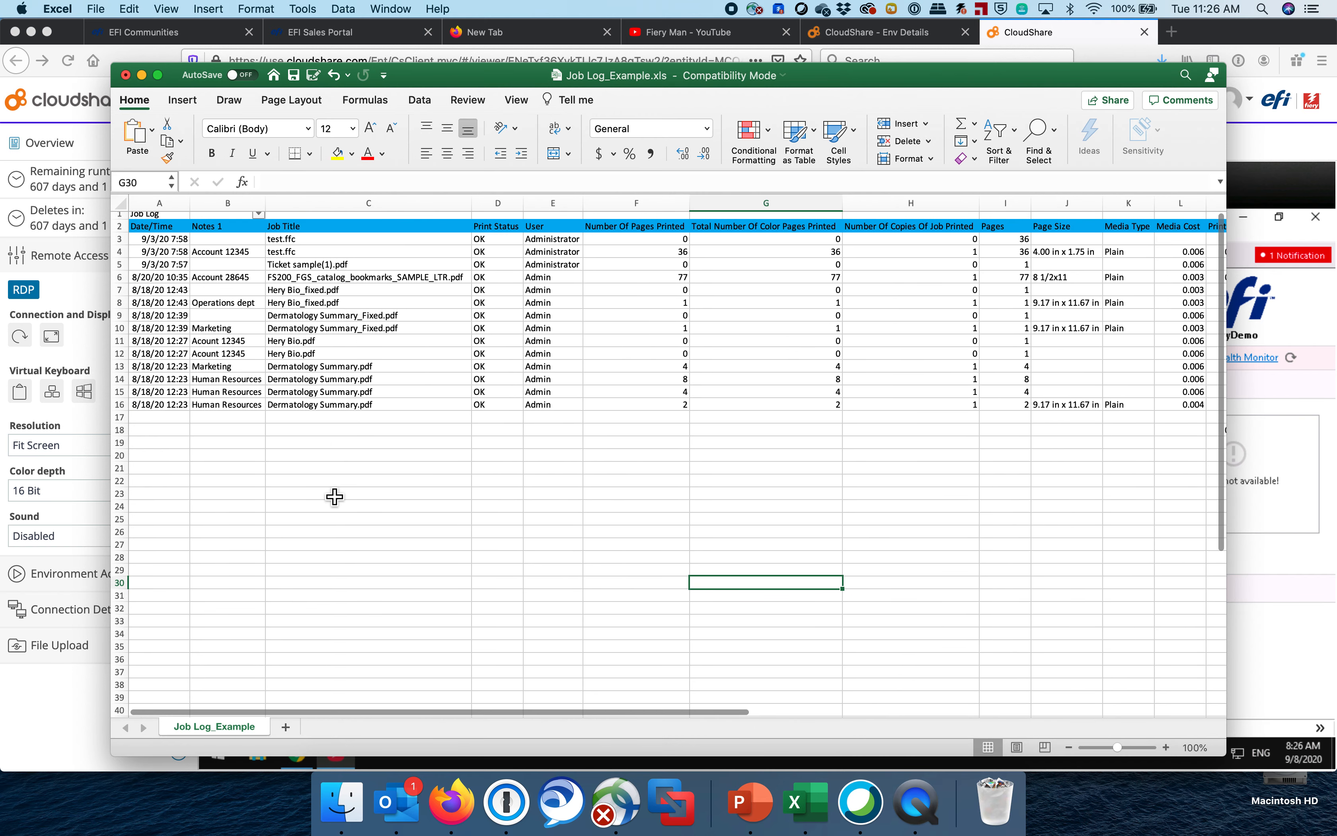
pyautogui.click(258, 215)
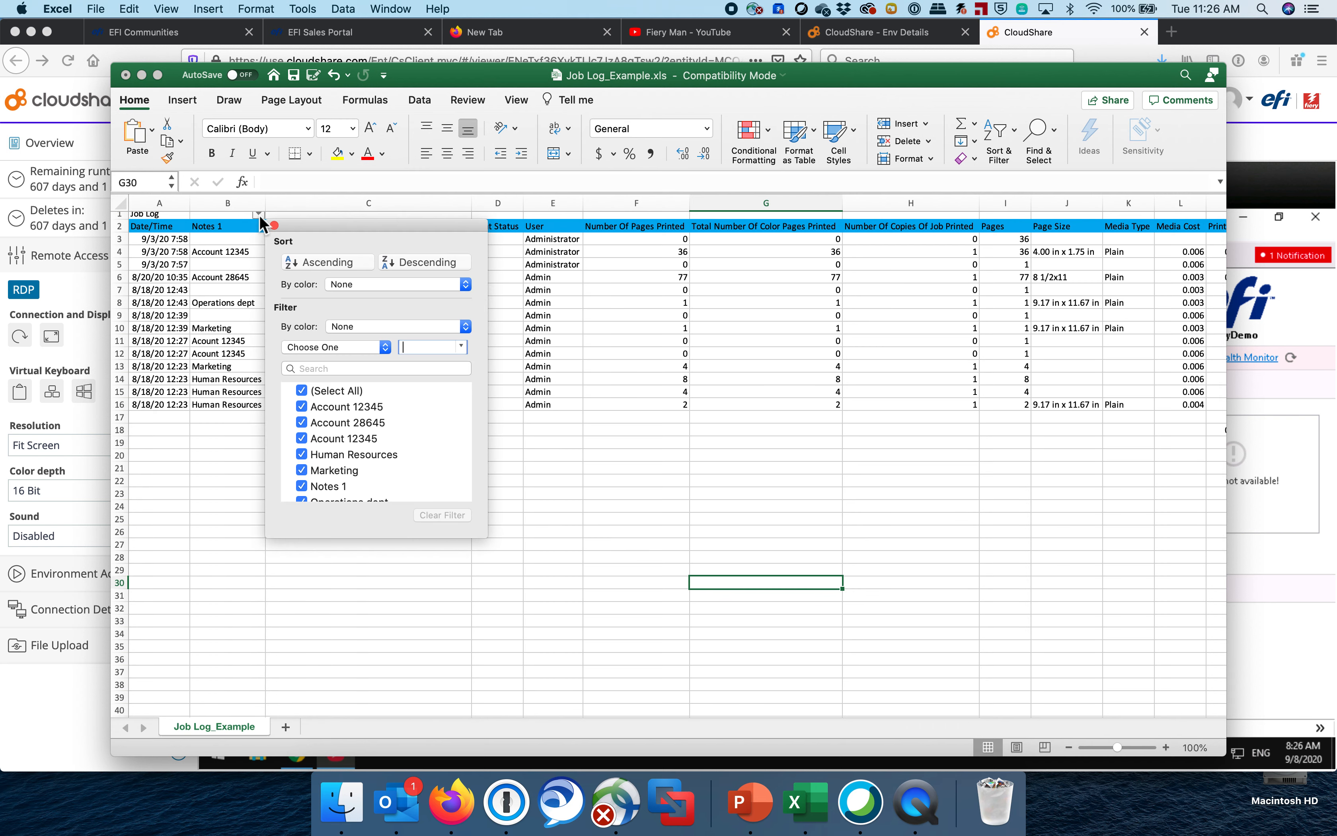
pyautogui.click(301, 391)
pyautogui.click(301, 454)
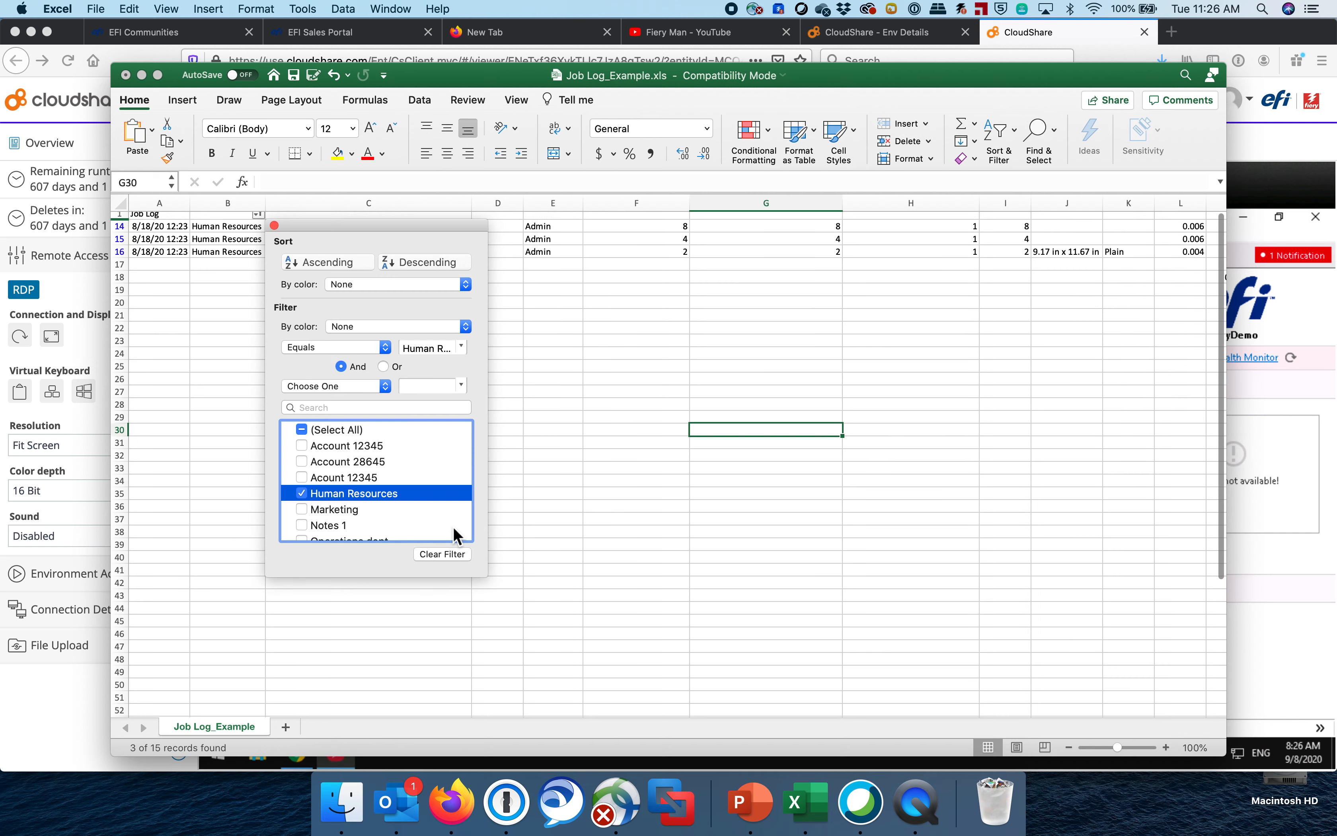
pyautogui.hscroll(5, 886, 456)
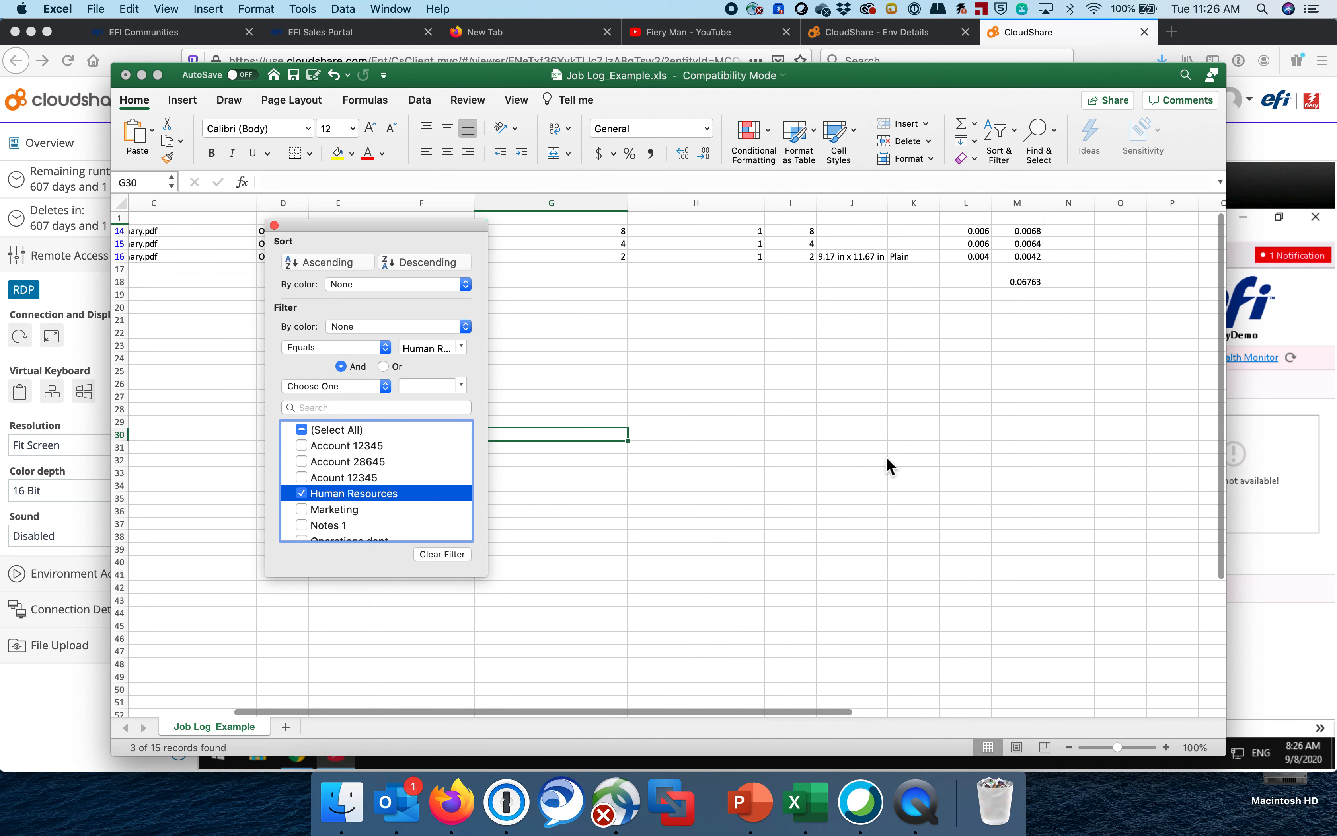
pyautogui.click(1023, 289)
pyautogui.click(1025, 283)
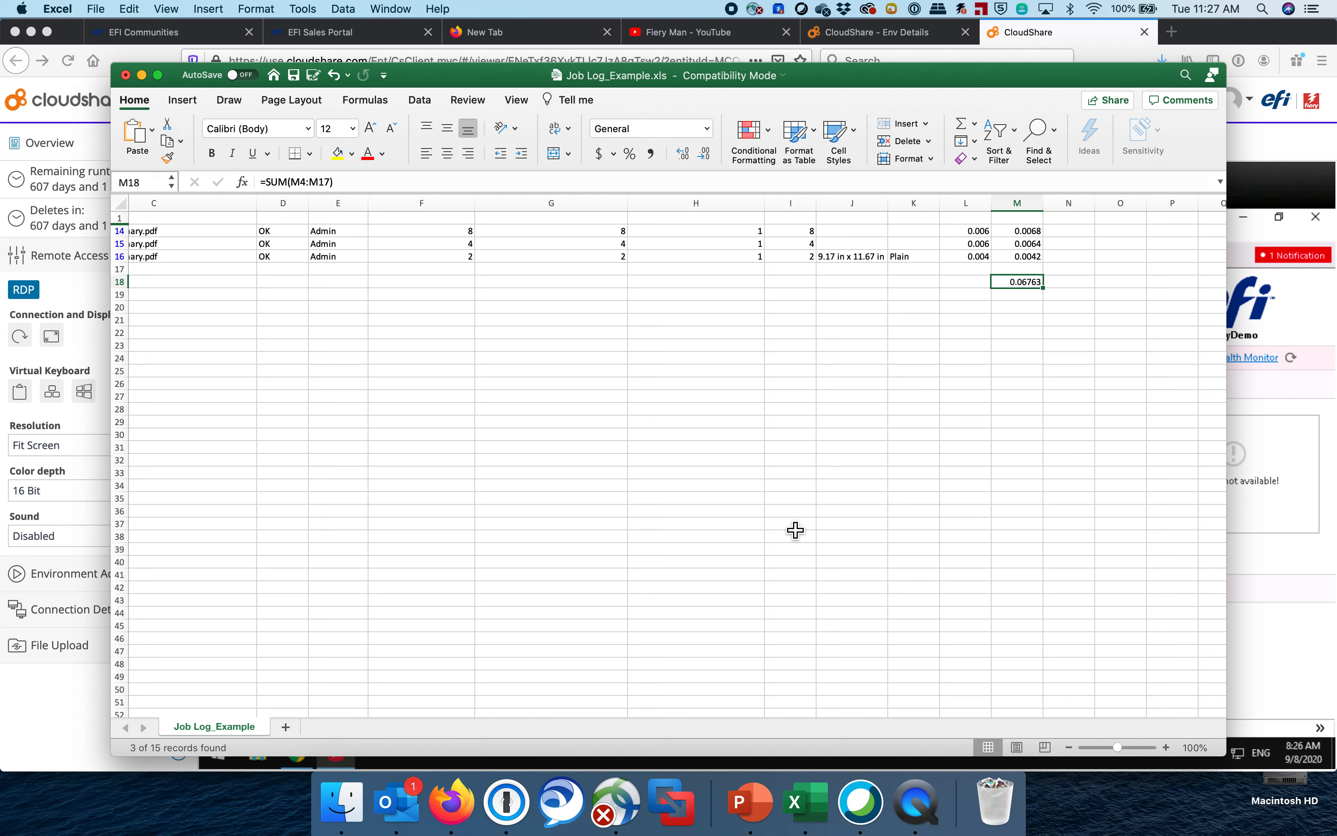
# - Switch to Fiery Command WorkStation in Firefox, open the server's job log to review its entries, and close it
pyautogui.click(464, 811)
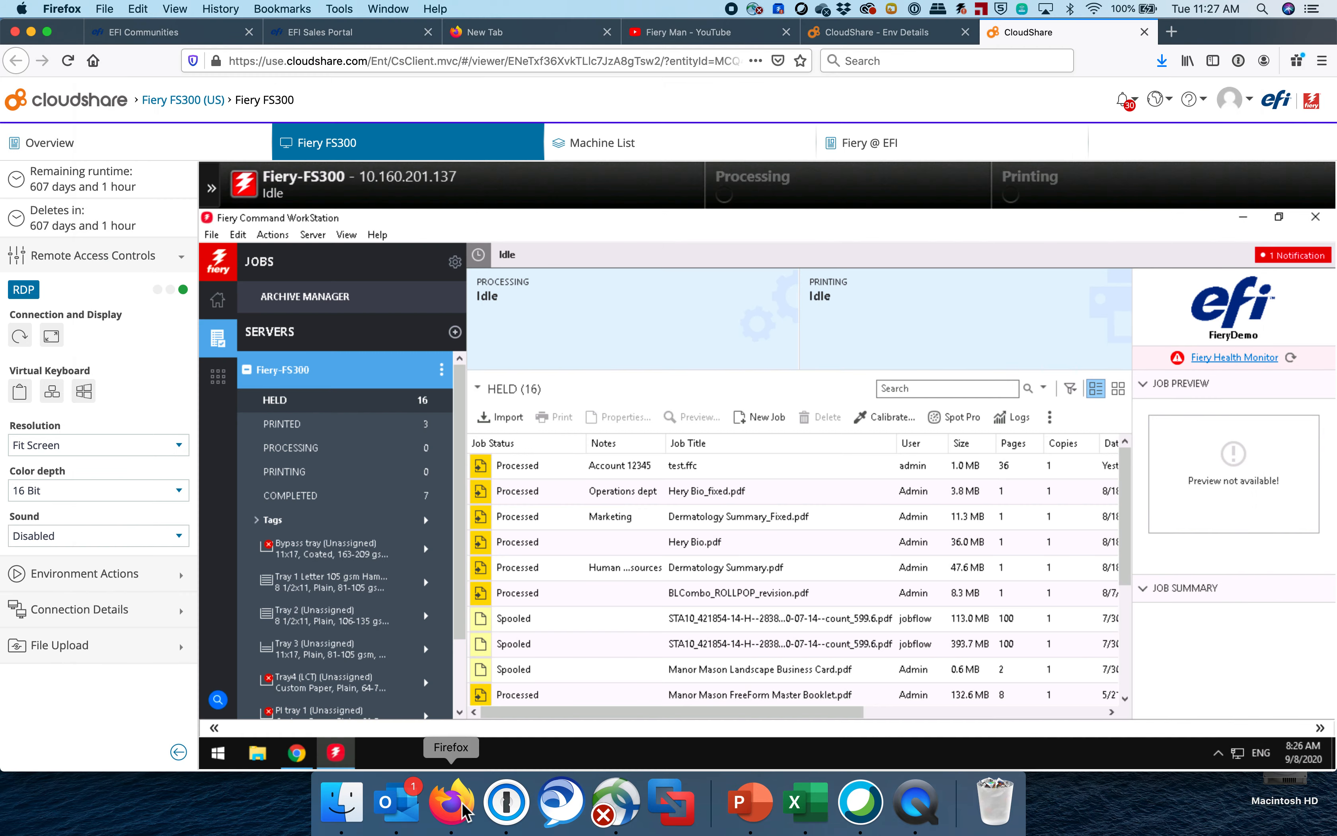
pyautogui.click(1013, 418)
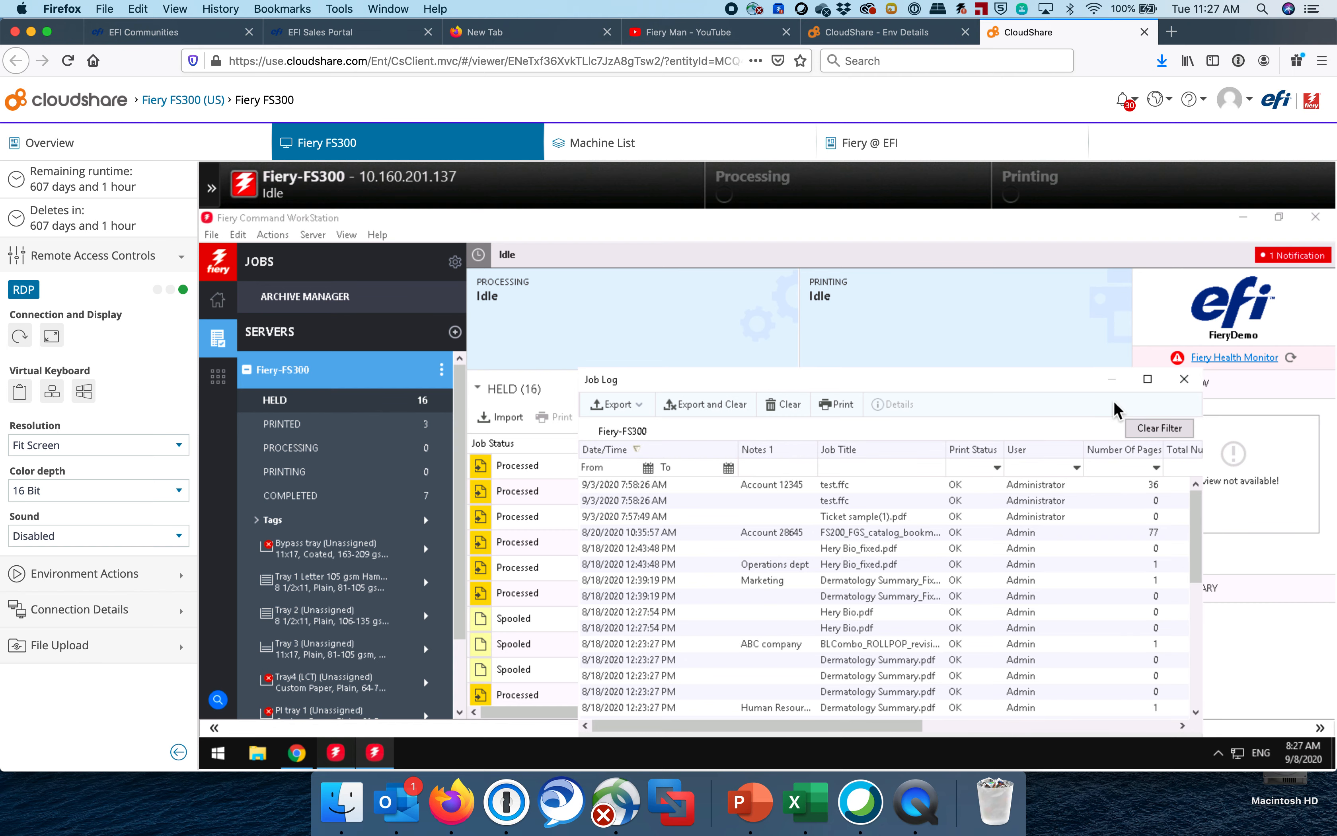
pyautogui.click(1184, 379)
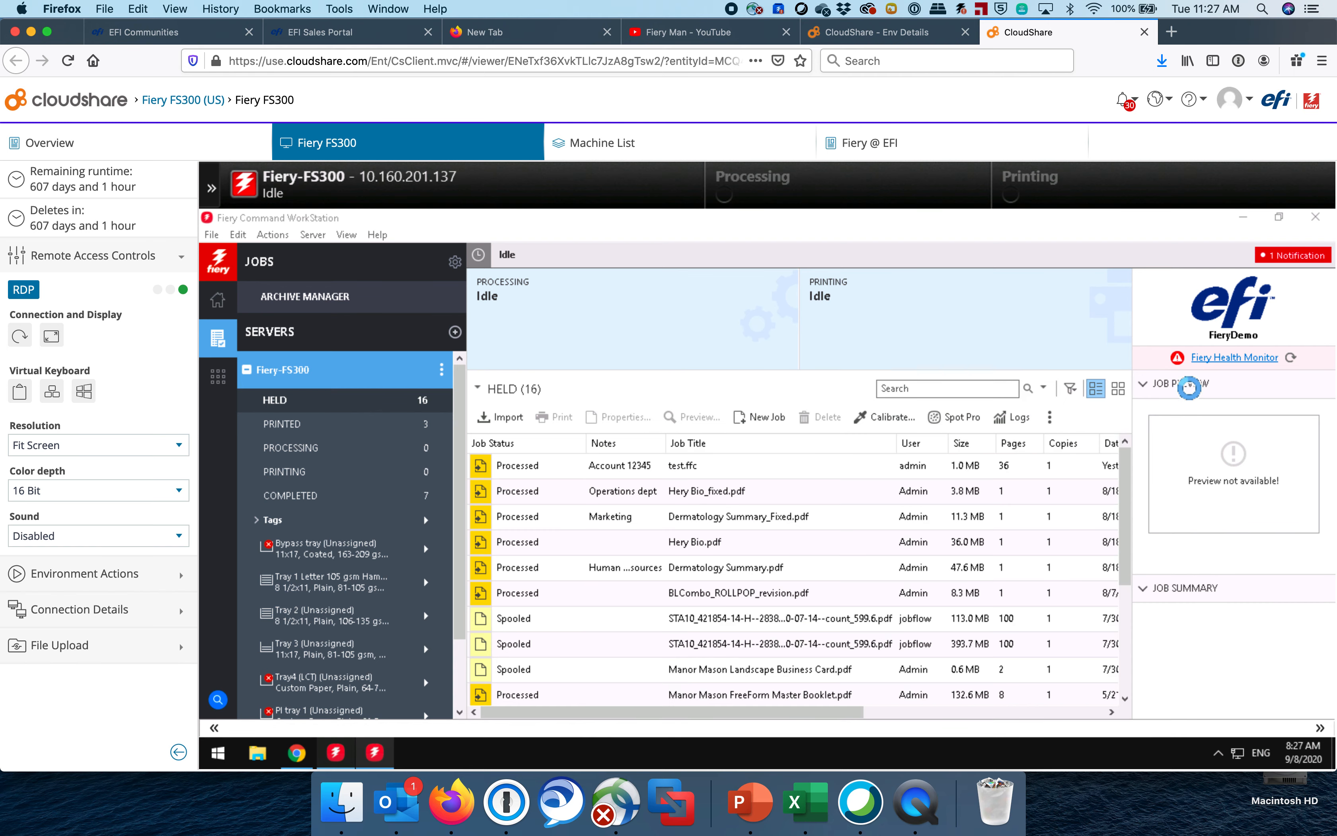